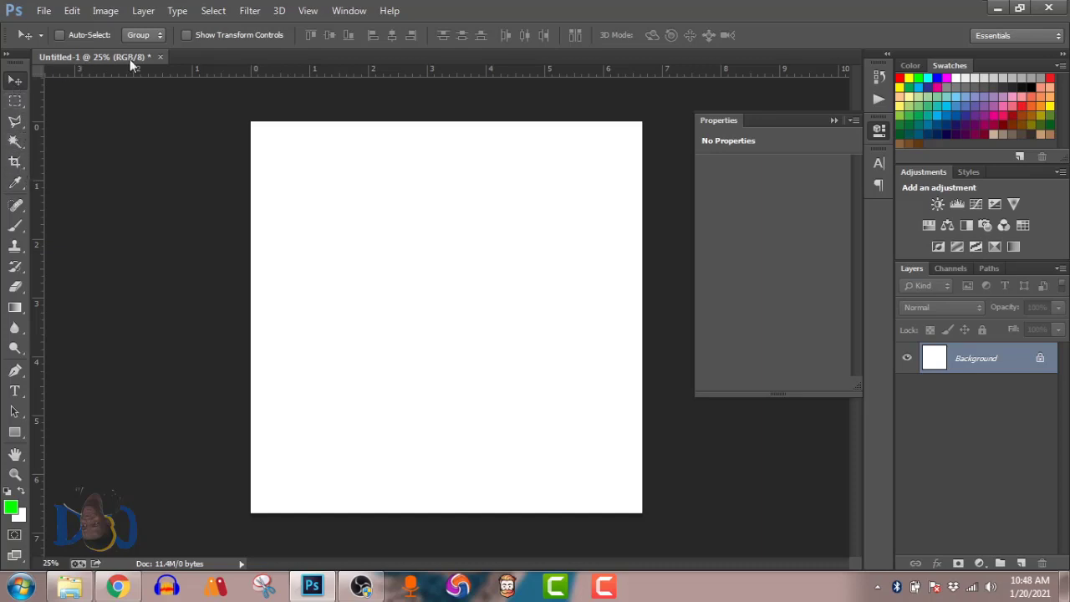
{"action": "left_click", "coordinate": [106, 10]}
{"action": "left_click", "coordinate": [106, 11]}
{"action": "left_click", "coordinate": [178, 11]}
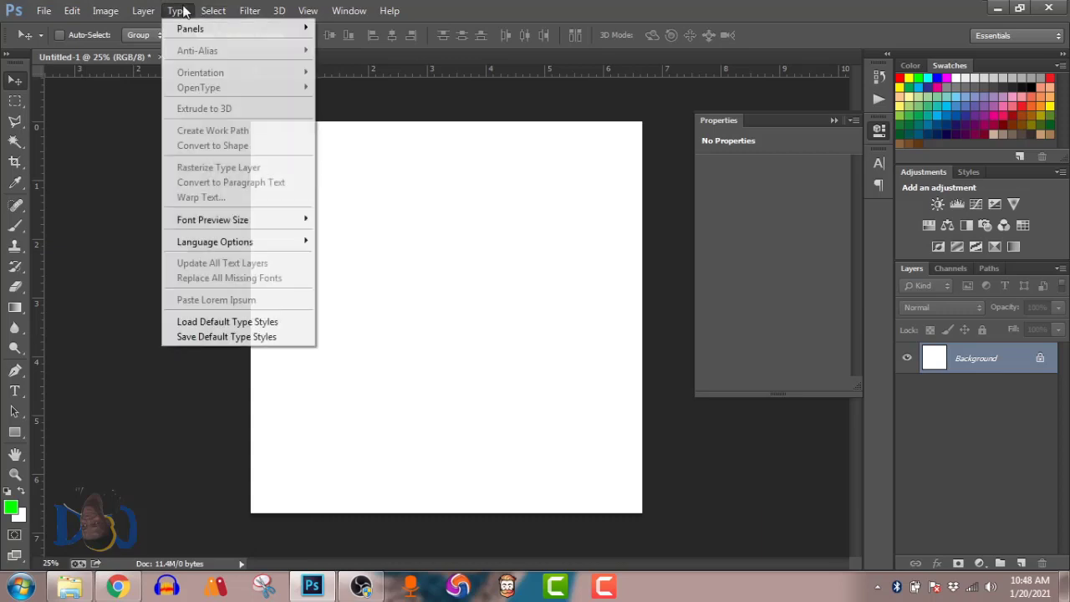
{"action": "mouse_move", "coordinate": [144, 11]}
{"action": "mouse_move", "coordinate": [37, 10]}
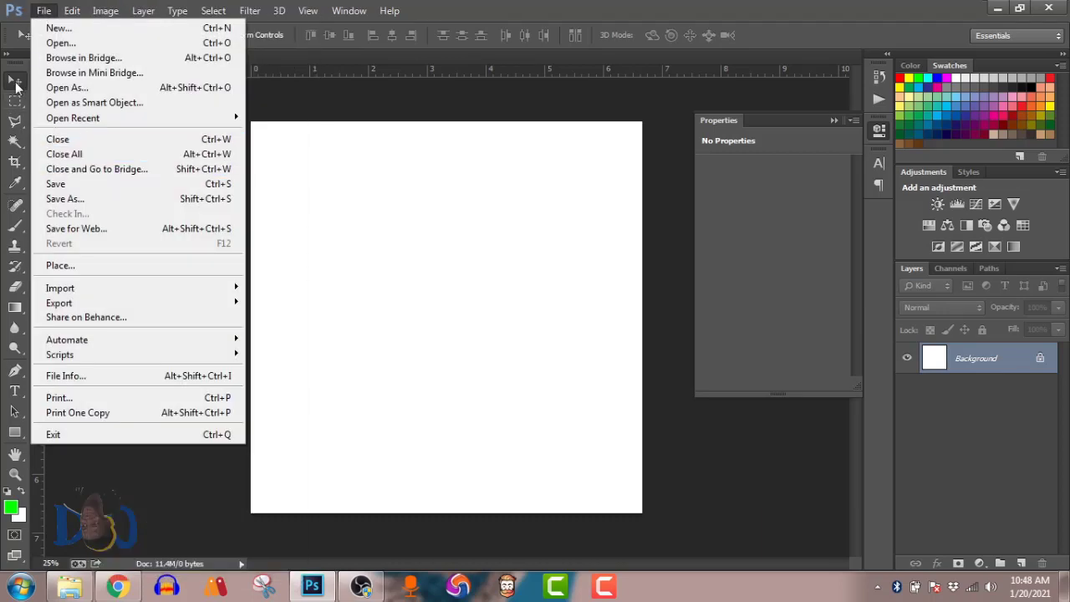
{"action": "left_click", "coordinate": [17, 86]}
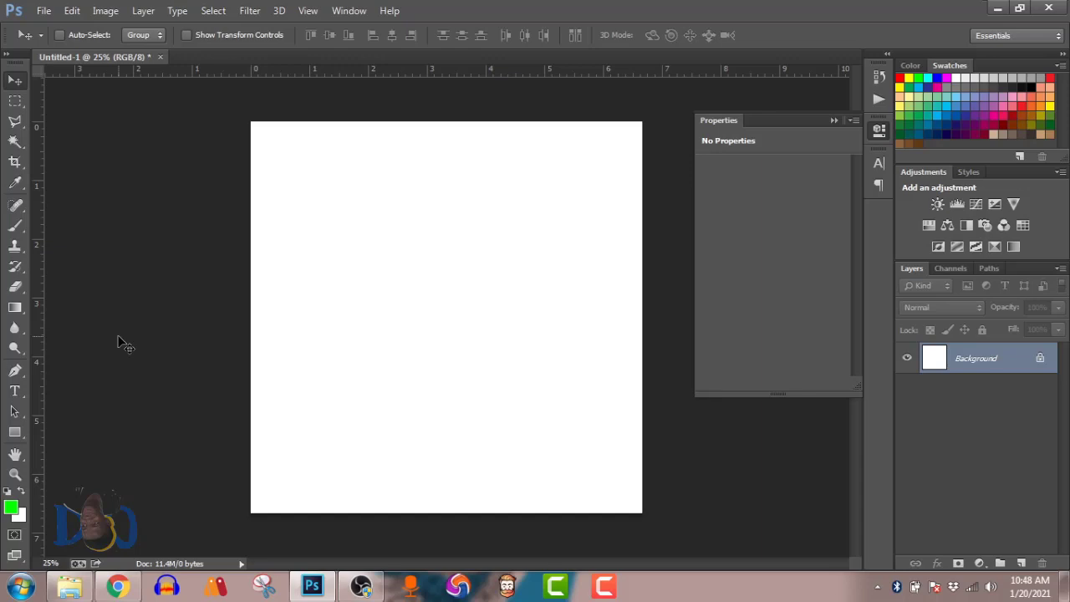
Add the single letter A as orange 72 pt Lemon/Milk light text near the middle of the canvas
{"action": "left_click", "coordinate": [15, 393]}
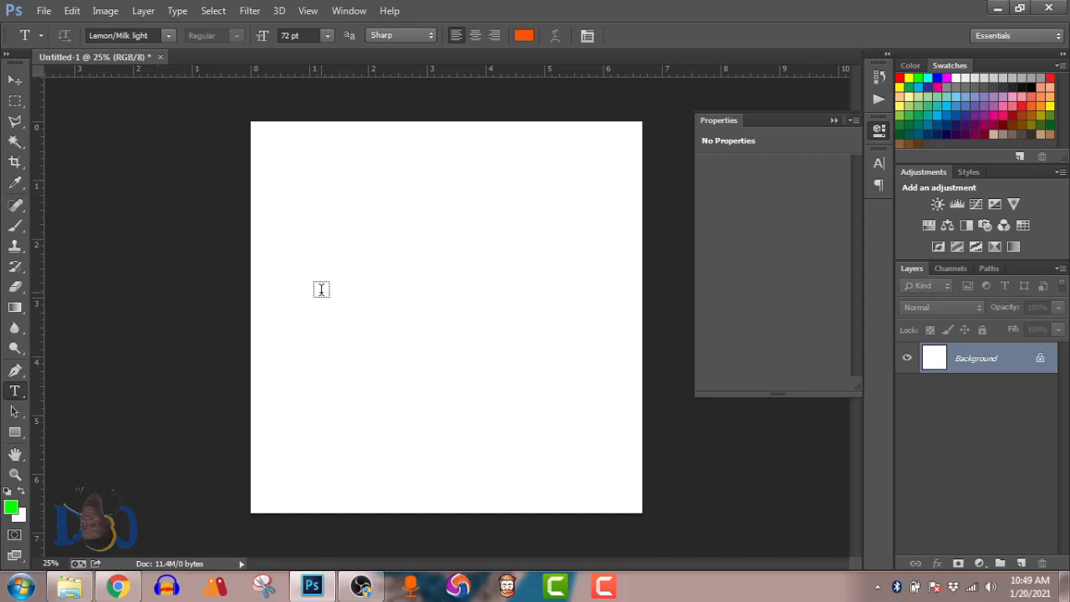
{"action": "left_click", "coordinate": [366, 292]}
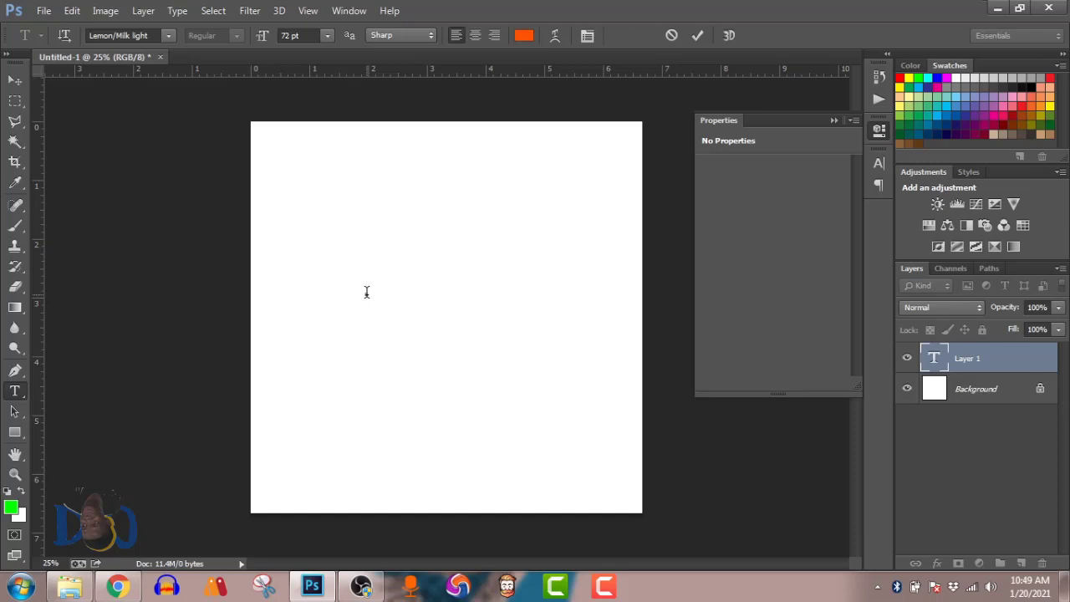
{"action": "type", "text": "AG"}
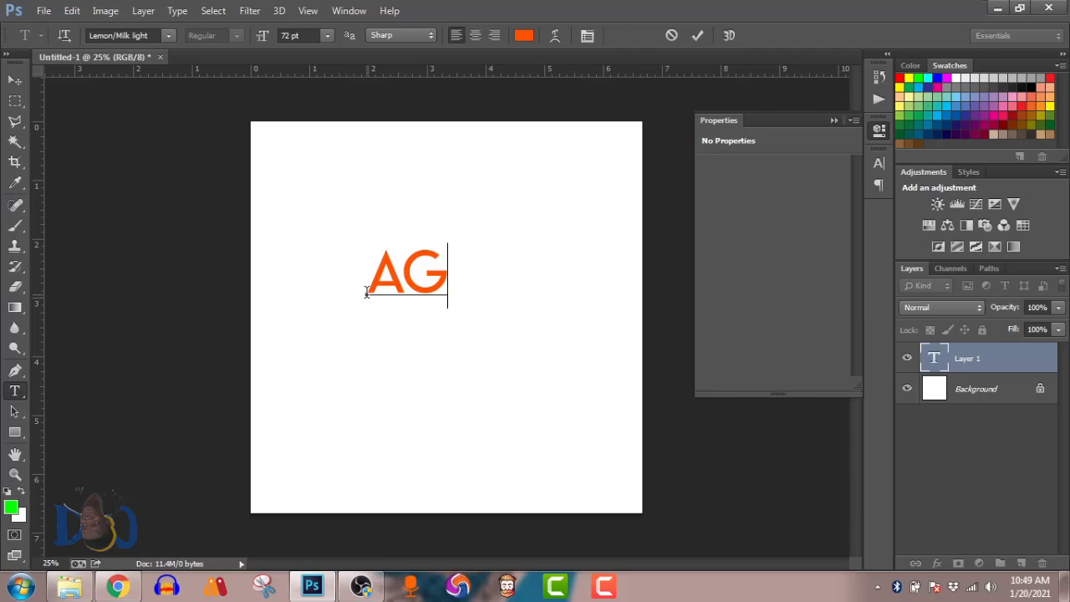
{"action": "key", "text": "BackSpace"}
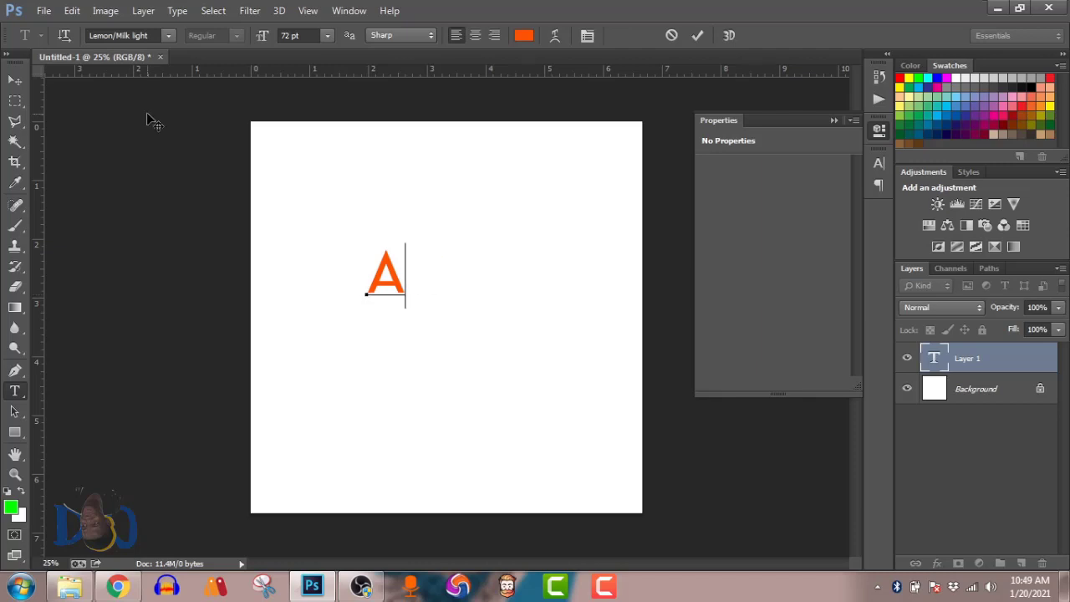
{"action": "left_click", "coordinate": [15, 81]}
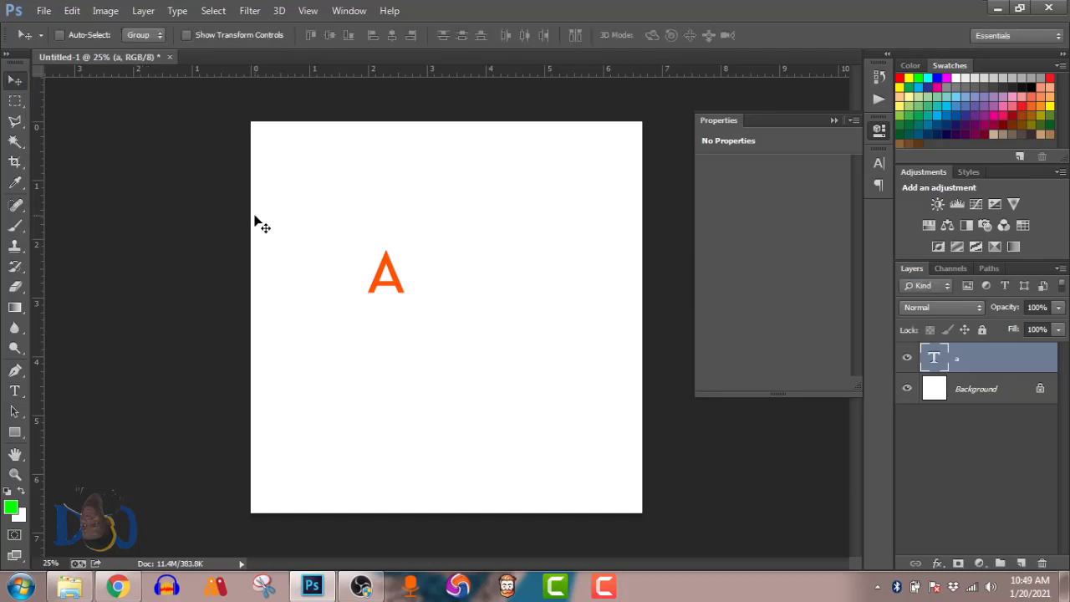
Scale the letter A up from its centre to about 267 pt and move it slightly down and left on the canvas
{"action": "key", "text": "ctrl+t"}
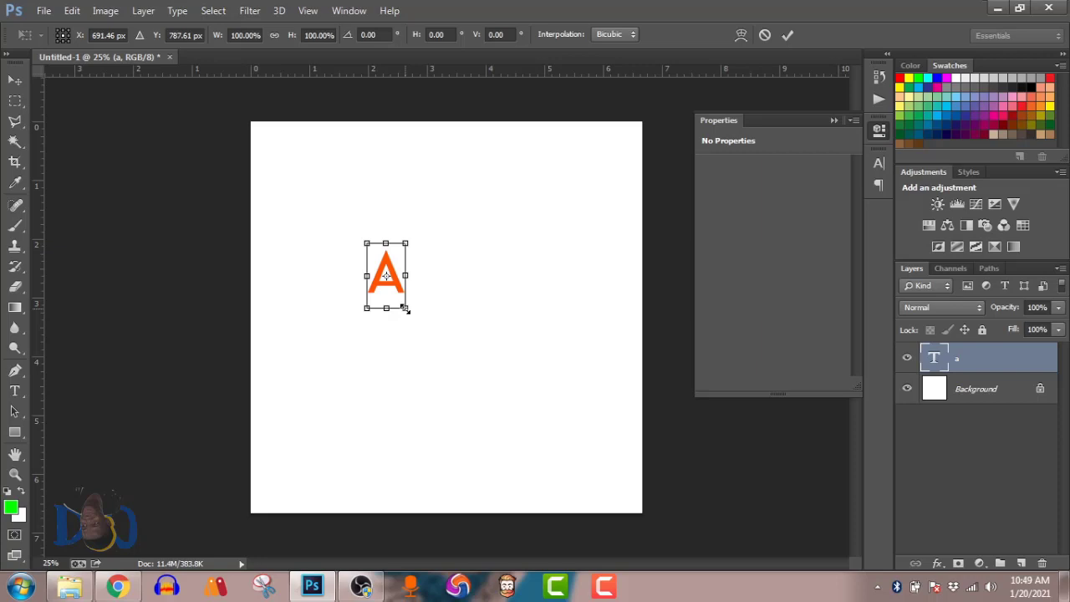
{"action": "left_click_drag", "start_coordinate": [404, 308], "coordinate": [484, 382]}
{"action": "key", "text": "Return"}
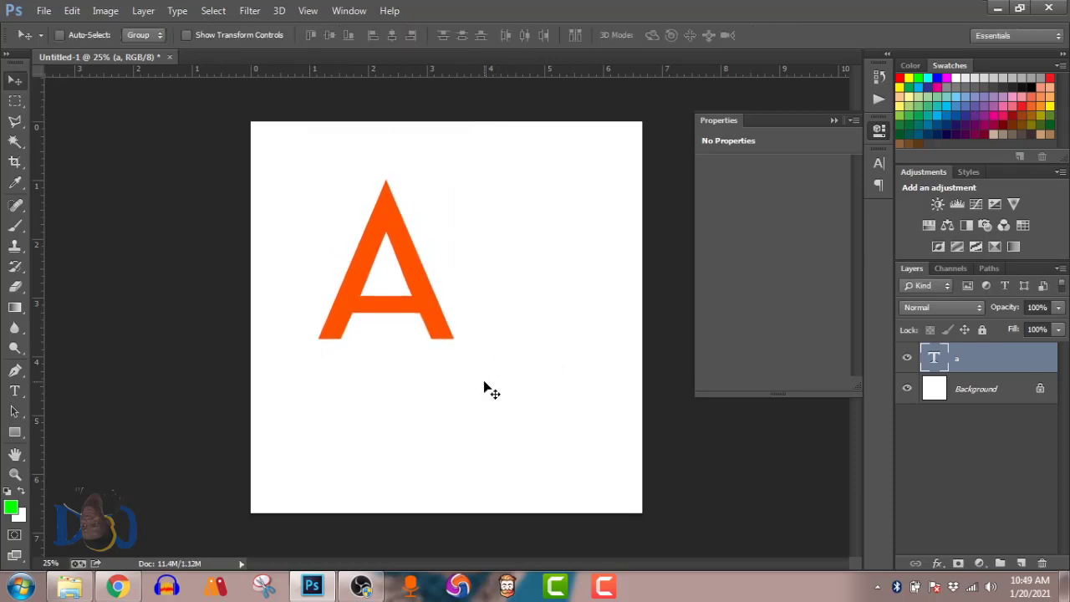
{"action": "left_click_drag", "start_coordinate": [418, 297], "coordinate": [403, 333]}
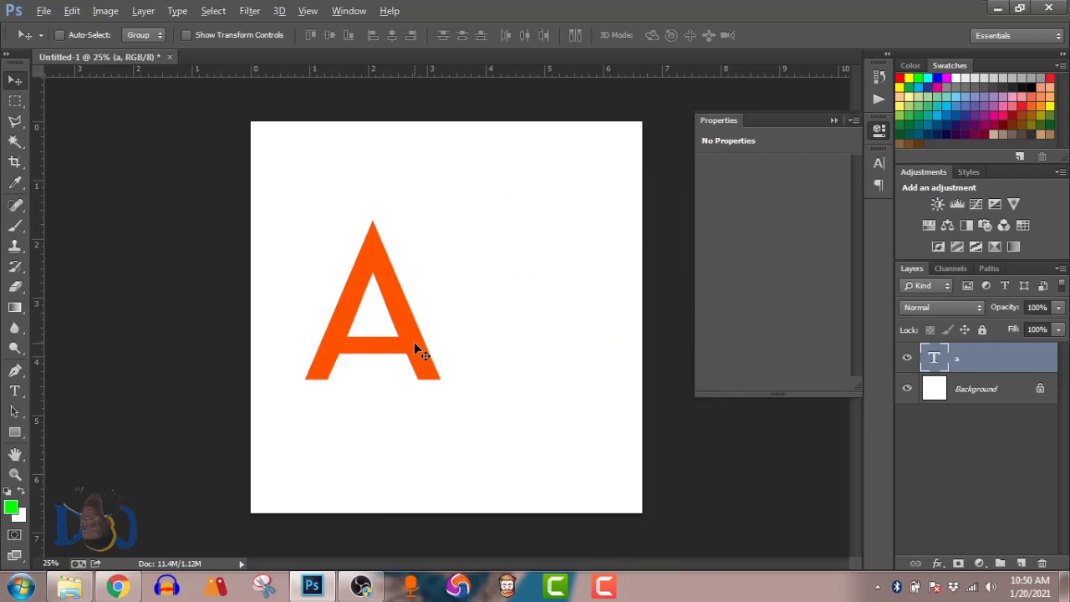
Duplicate the letter A directly to its right and change the copy's text to G
{"action": "left_click_drag", "start_coordinate": [416, 347], "coordinate": [530, 346]}
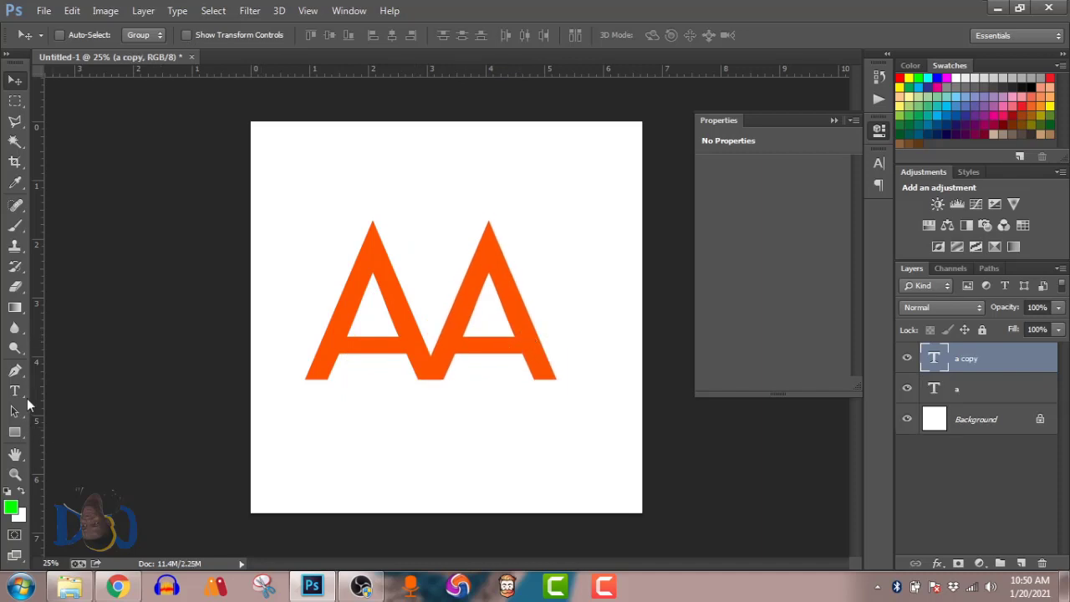
{"action": "left_click", "coordinate": [14, 391]}
{"action": "left_click", "coordinate": [499, 338]}
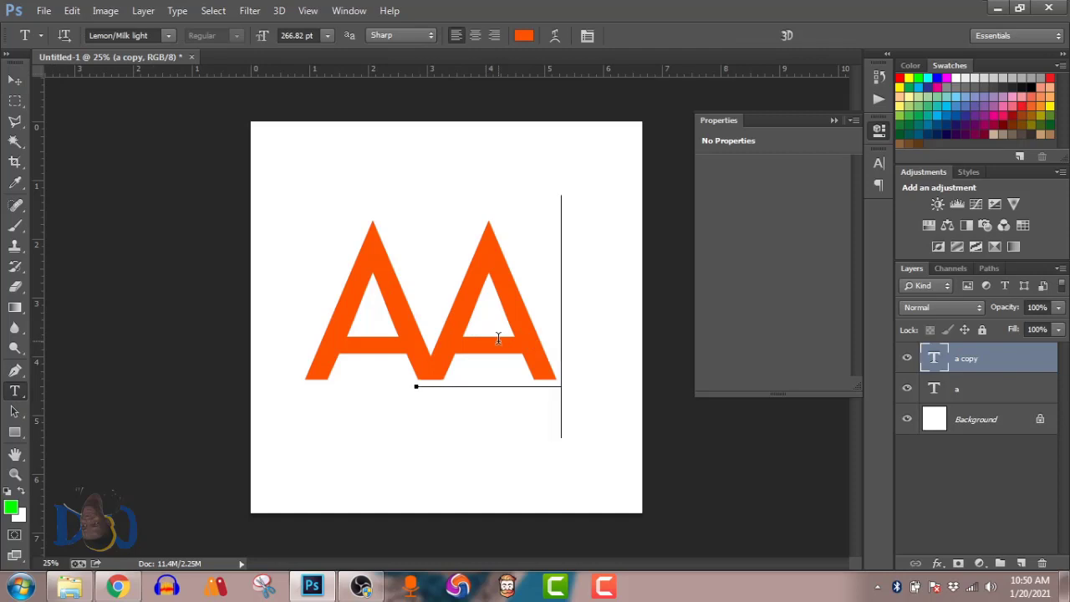
{"action": "key", "text": "BackSpace"}
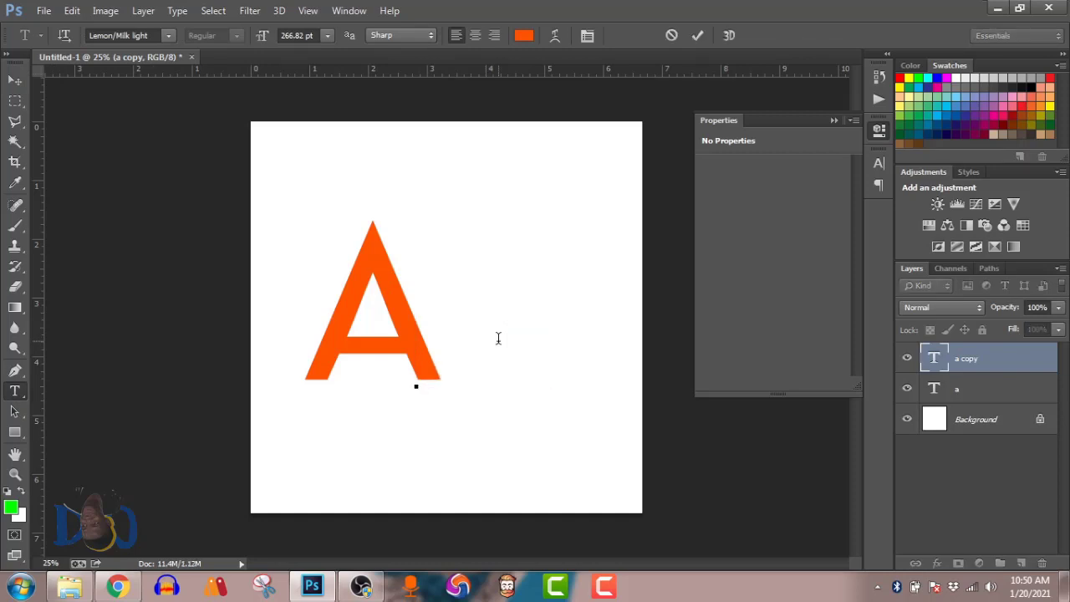
{"action": "type", "text": "G"}
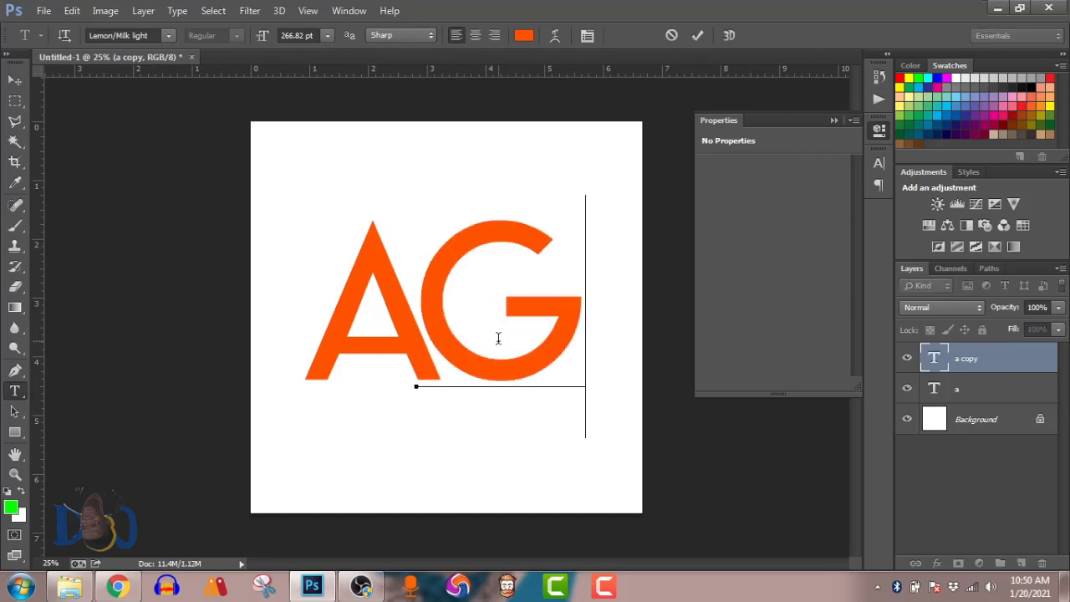
Move the G so it overlaps the A's right leg, and place a horizontal guide along the letters' base
{"action": "left_click", "coordinate": [15, 80]}
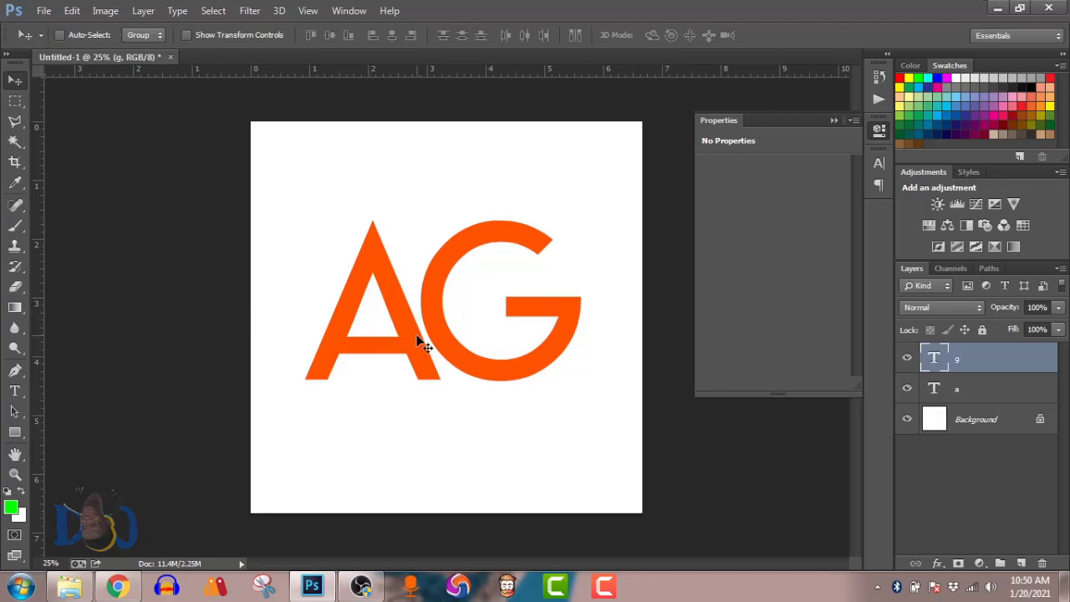
{"action": "mouse_move", "coordinate": [440, 337]}
{"action": "left_mouse_down"}
{"action": "mouse_move", "coordinate": [424, 343]}
{"action": "mouse_move", "coordinate": [443, 354]}
{"action": "left_mouse_up"}
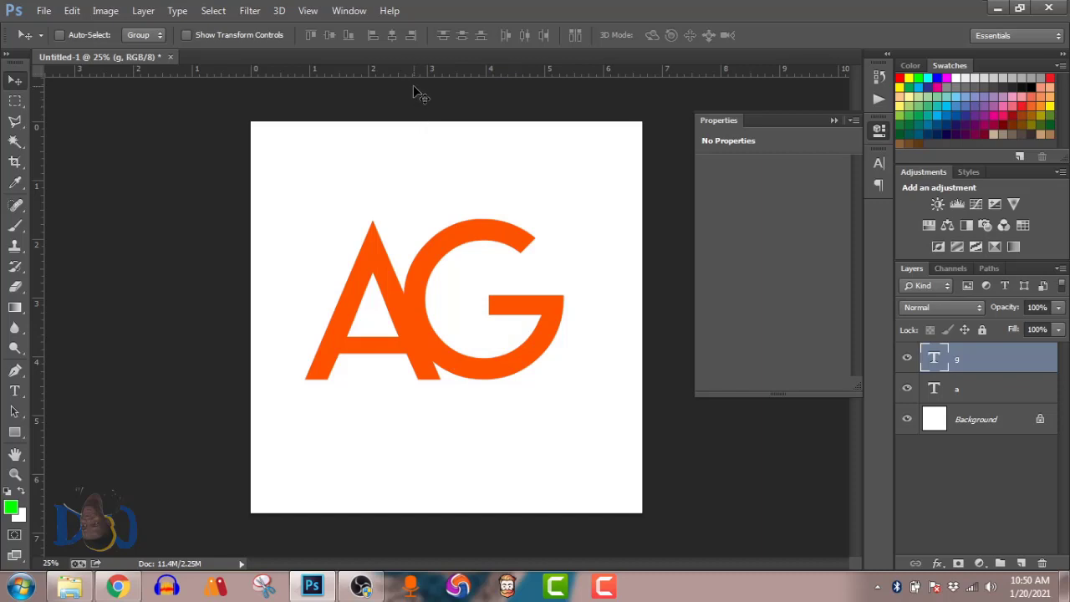
{"action": "left_click_drag", "start_coordinate": [410, 74], "coordinate": [420, 381]}
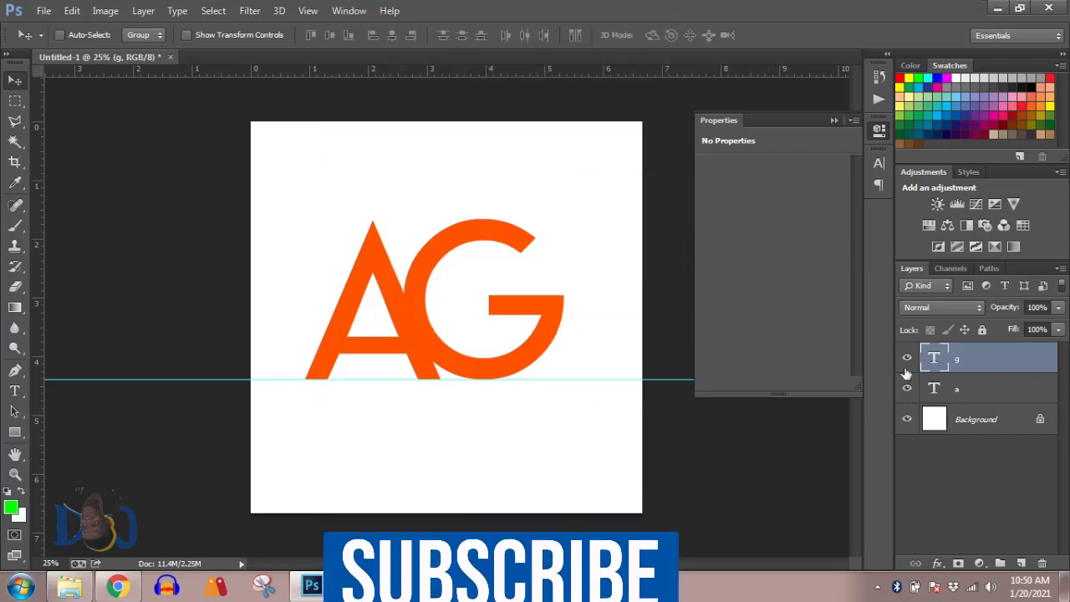
Draw a rectangle of about 280 × 92 px just above the Background layer, behind the gap between the bases of A and G
{"action": "left_click", "coordinate": [996, 422]}
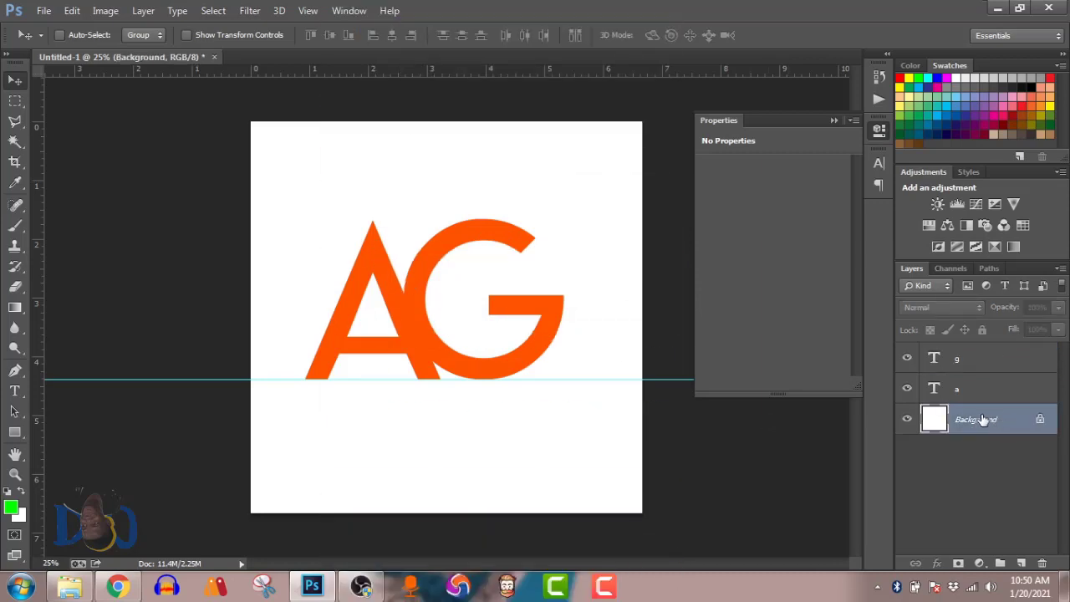
{"action": "left_click", "coordinate": [13, 441]}
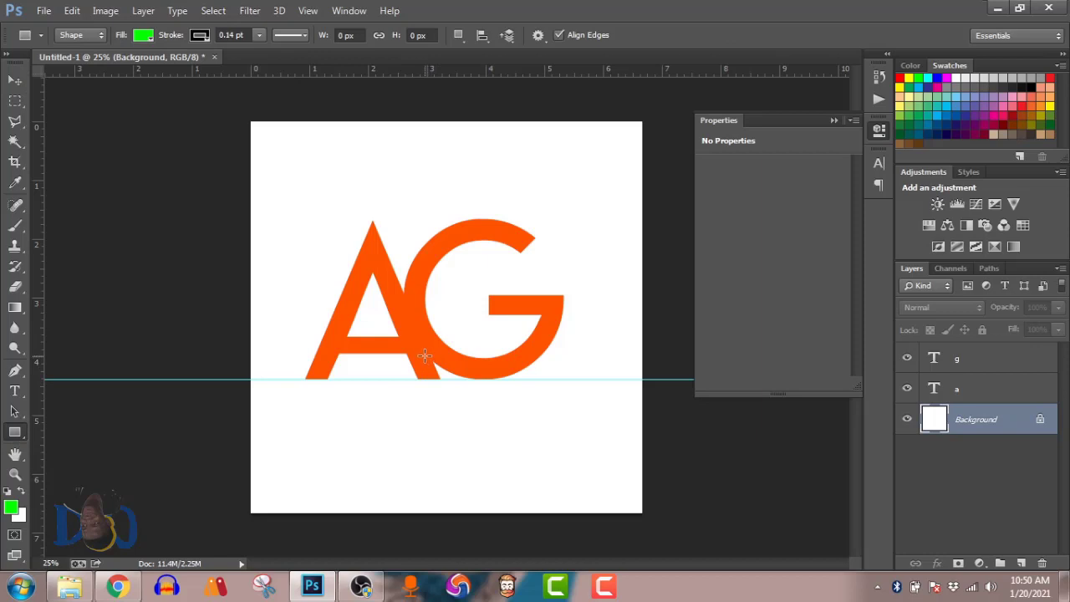
{"action": "left_click_drag", "start_coordinate": [425, 356], "coordinate": [479, 373]}
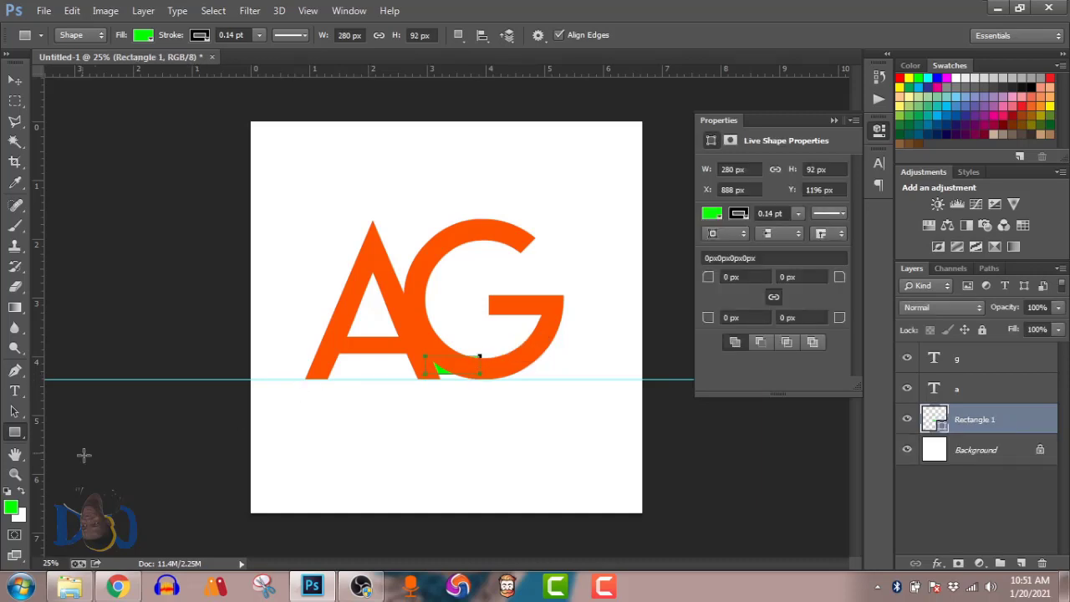
{"action": "left_click", "coordinate": [14, 80]}
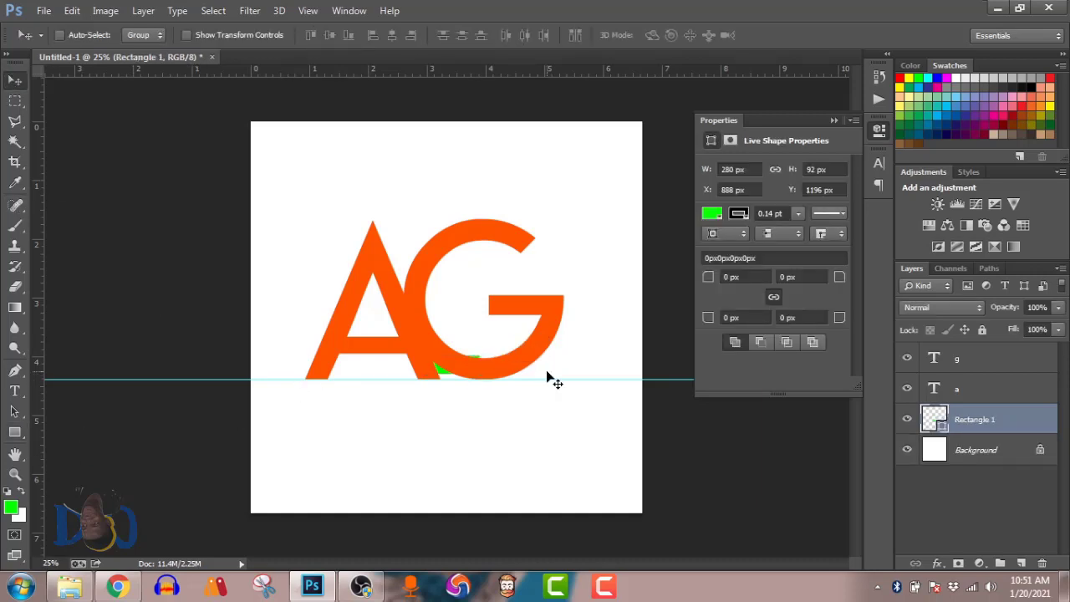
Recolour the rectangle with the letters' orange, ff5301, sampled from the G
{"action": "double_click", "coordinate": [930, 419]}
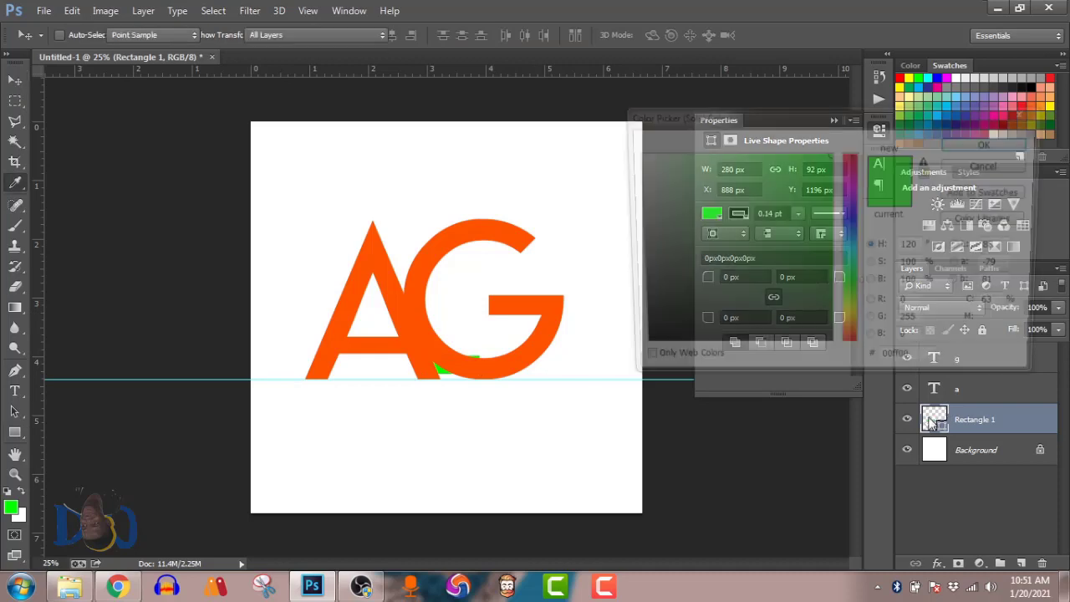
{"action": "left_click", "coordinate": [560, 301]}
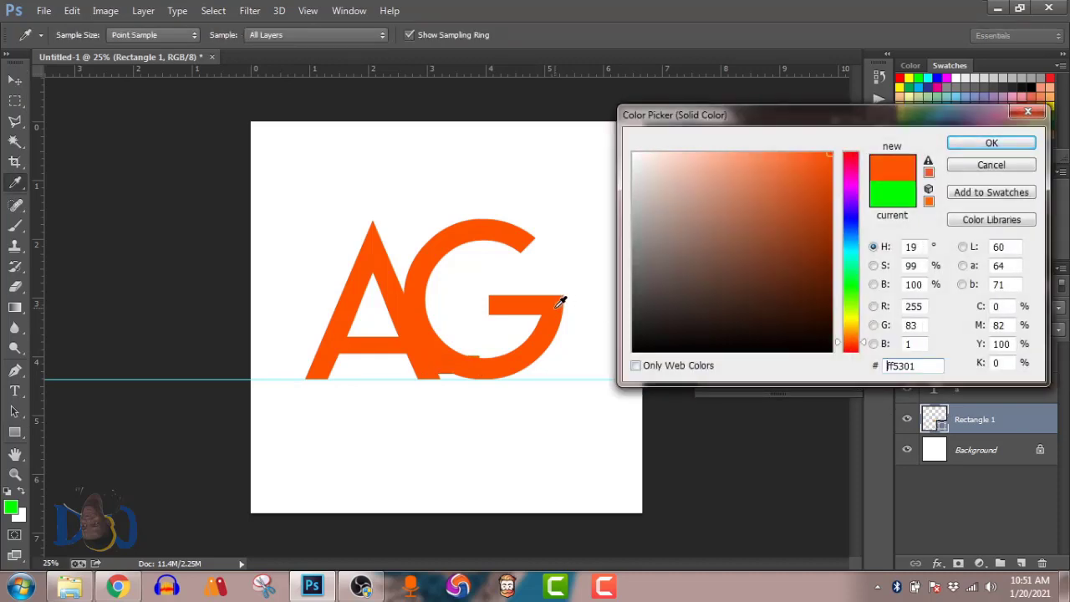
{"action": "left_click", "coordinate": [987, 144]}
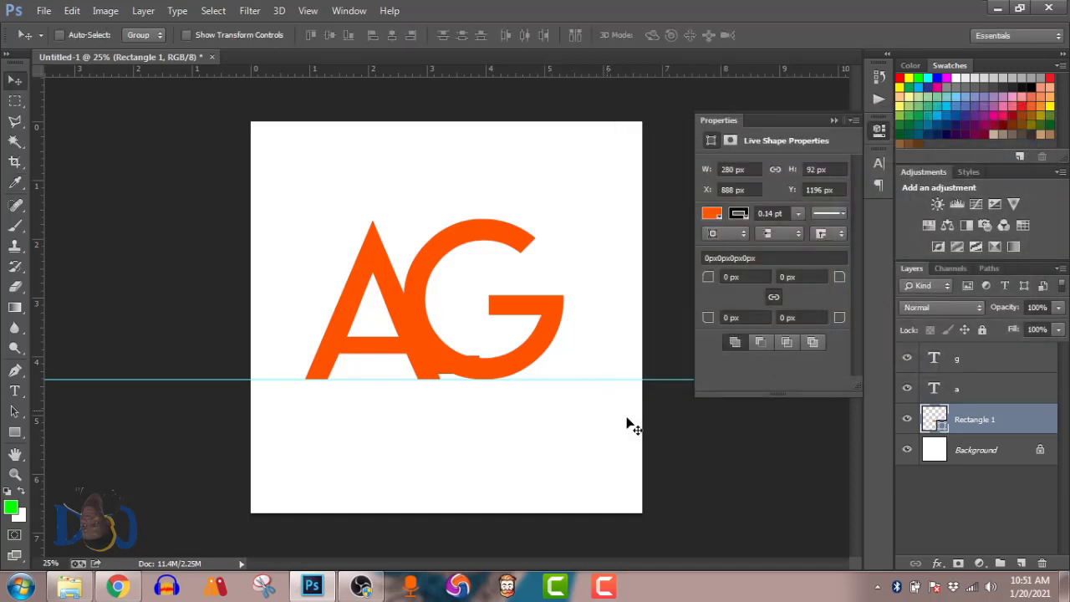
Align the rectangle with the letters' base so it fills the gap between A and G, and remove the horizontal guide
{"action": "left_click_drag", "start_coordinate": [438, 366], "coordinate": [439, 376]}
{"action": "left_click_drag", "start_coordinate": [372, 380], "coordinate": [362, 70]}
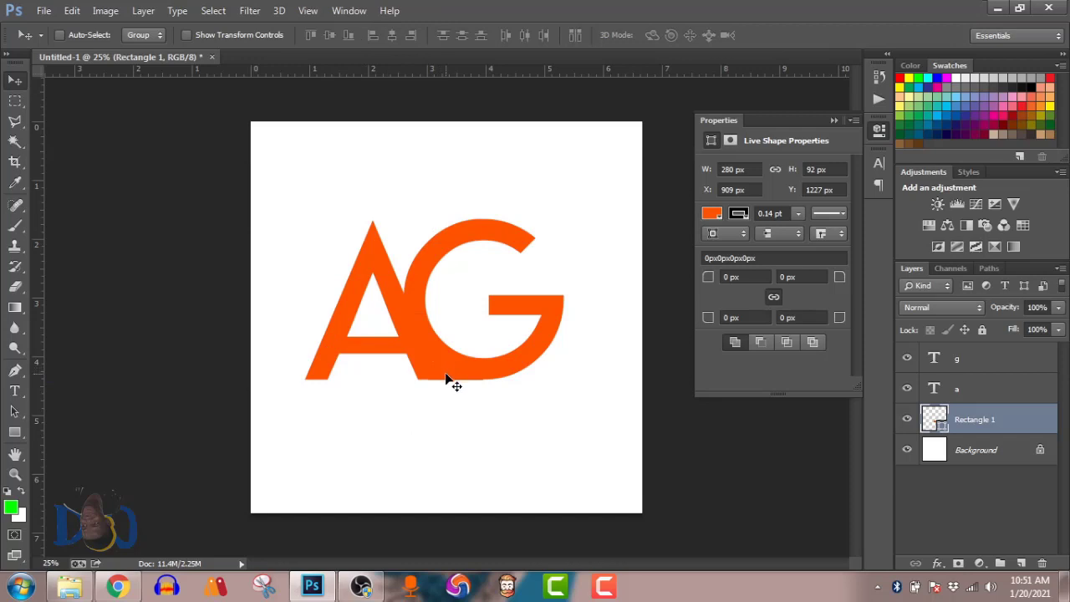
{"action": "left_click_drag", "start_coordinate": [448, 375], "coordinate": [448, 374]}
{"action": "key", "text": "Up"}
{"action": "key", "text": "Up"}
{"action": "key", "text": "Up"}
{"action": "key", "text": "Up"}
Nudge the letter A up slightly to level its base with the rectangle
{"action": "left_click", "coordinate": [947, 391]}
{"action": "key", "text": "Up"}
{"action": "key", "text": "Up"}
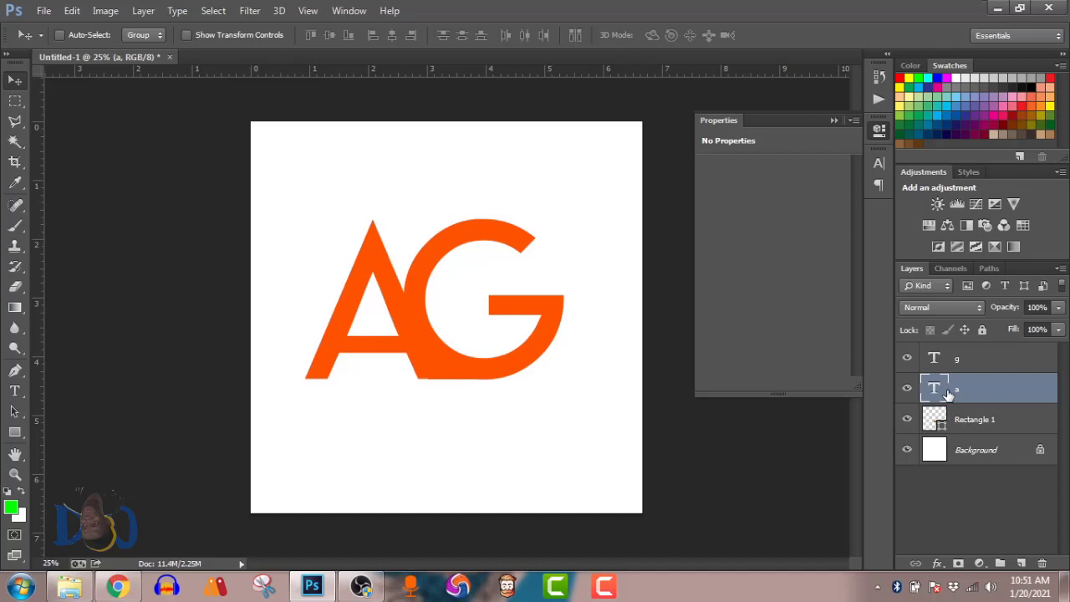
Group the g, a and Rectangle 1 layers together
{"action": "left_click", "coordinate": [987, 367], "text": "shift"}
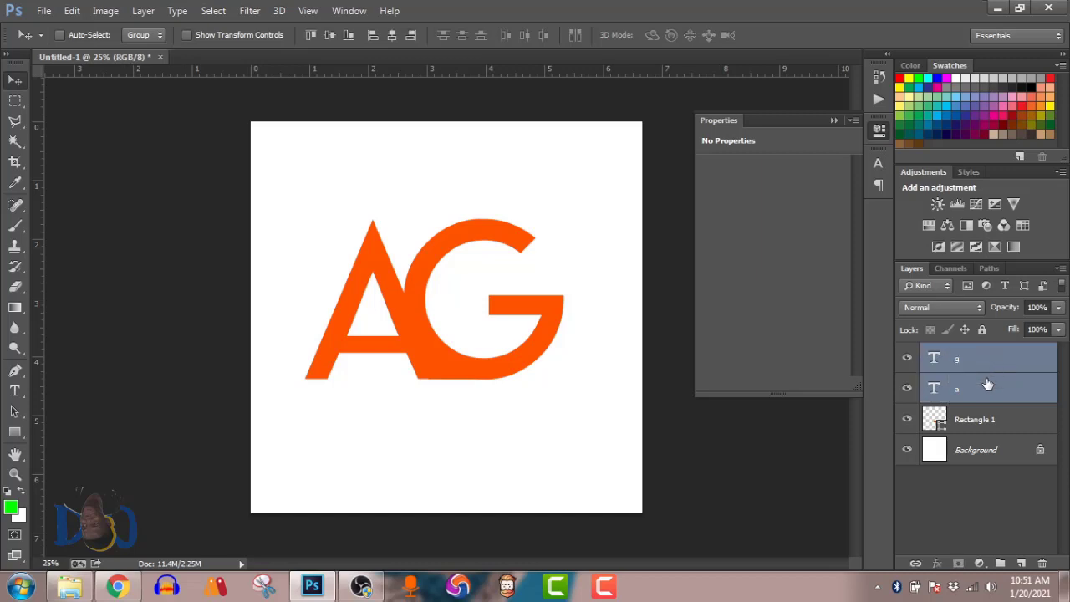
{"action": "left_click", "coordinate": [988, 423], "text": "shift"}
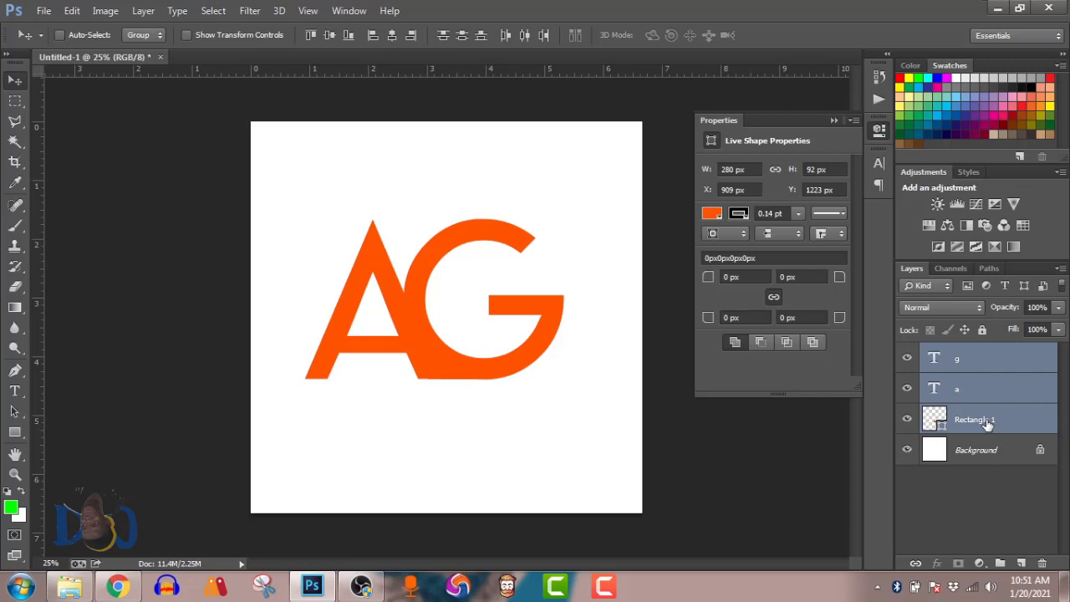
{"action": "key", "text": "ctrl+g"}
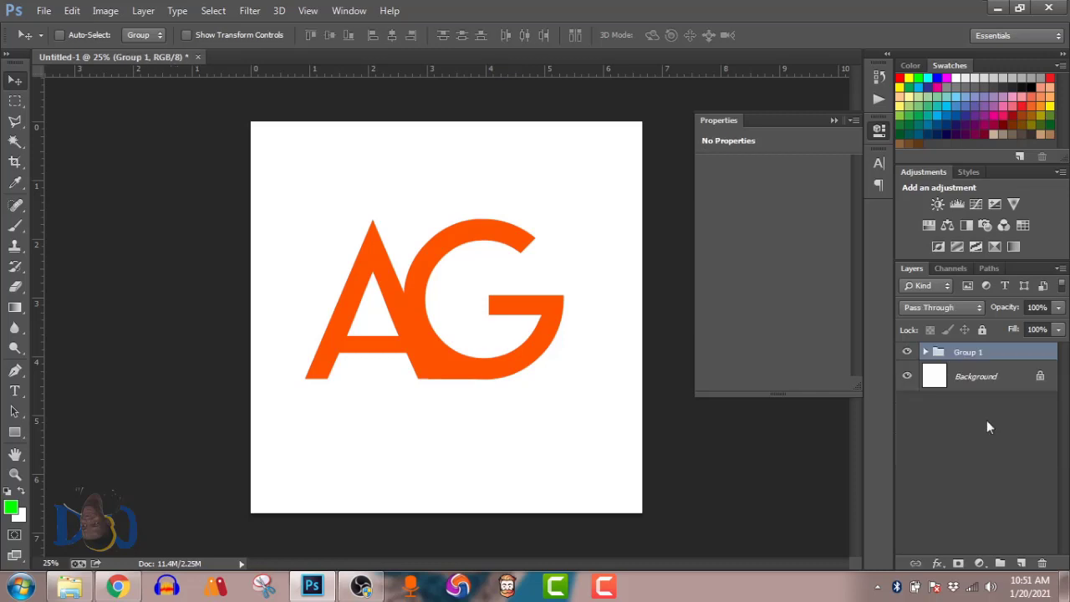
Toggle the logo group's visibility off and on twice to check its contents
{"action": "left_click", "coordinate": [908, 353]}
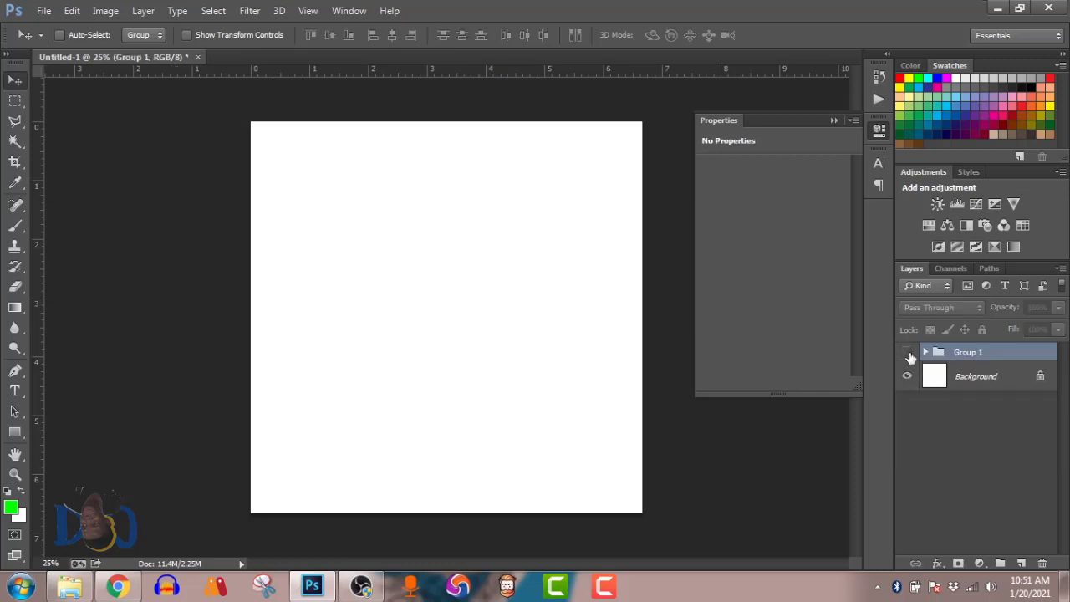
{"action": "left_click", "coordinate": [908, 354]}
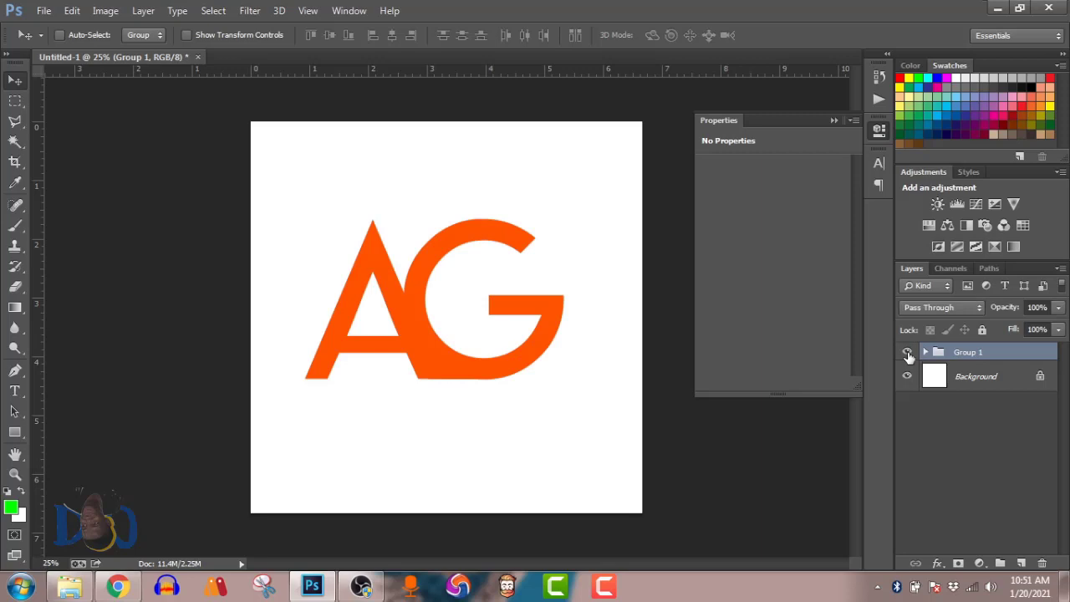
{"action": "left_click", "coordinate": [908, 354]}
{"action": "left_click", "coordinate": [907, 354]}
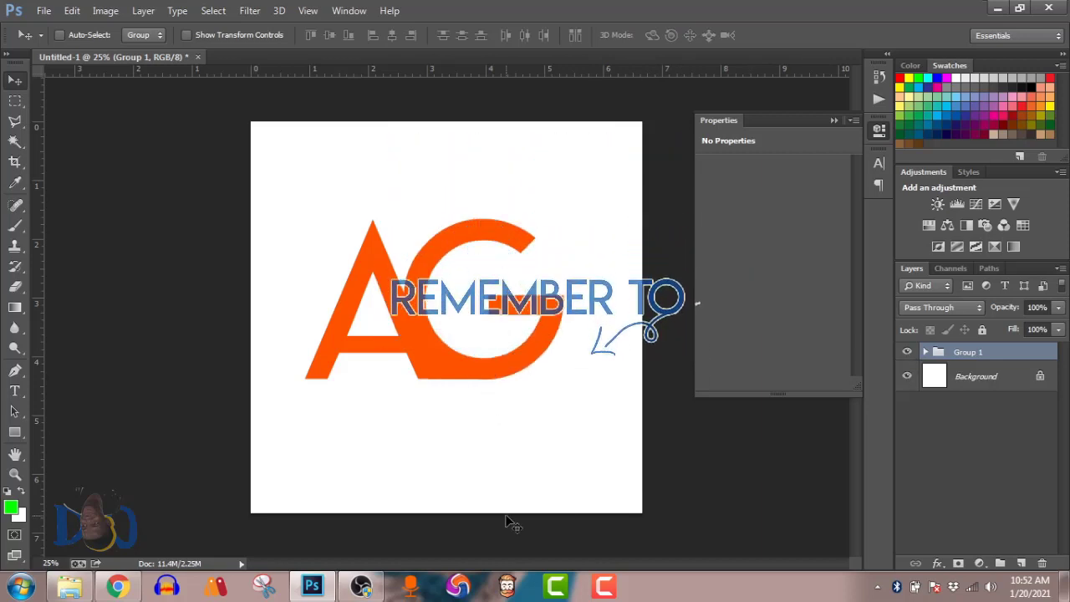
Place the home-sketch image from the Downloads folder into the logo document
{"action": "left_click", "coordinate": [81, 591]}
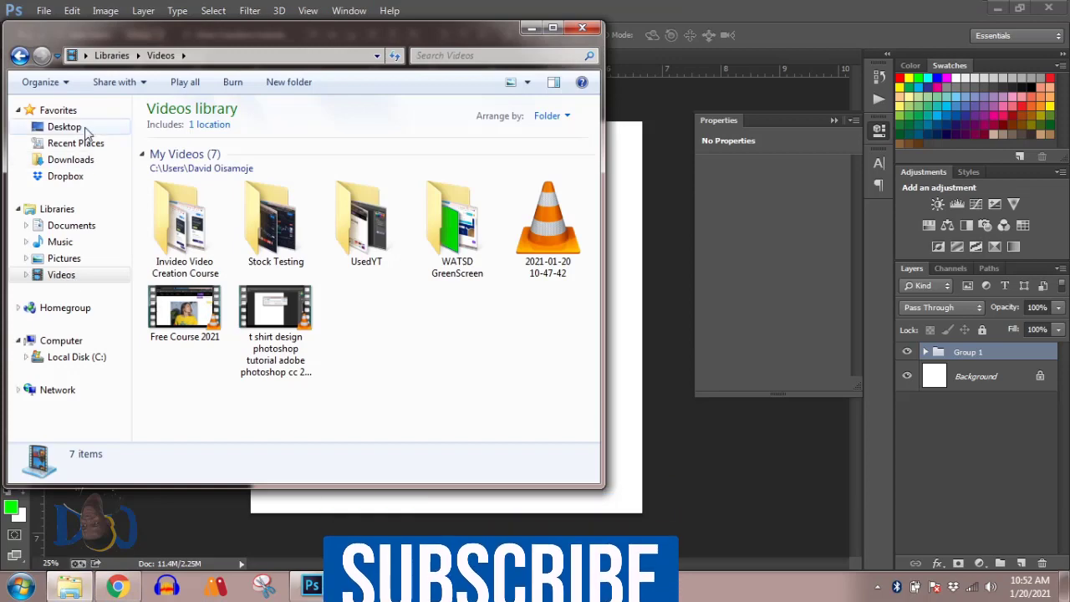
{"action": "left_click", "coordinate": [84, 160]}
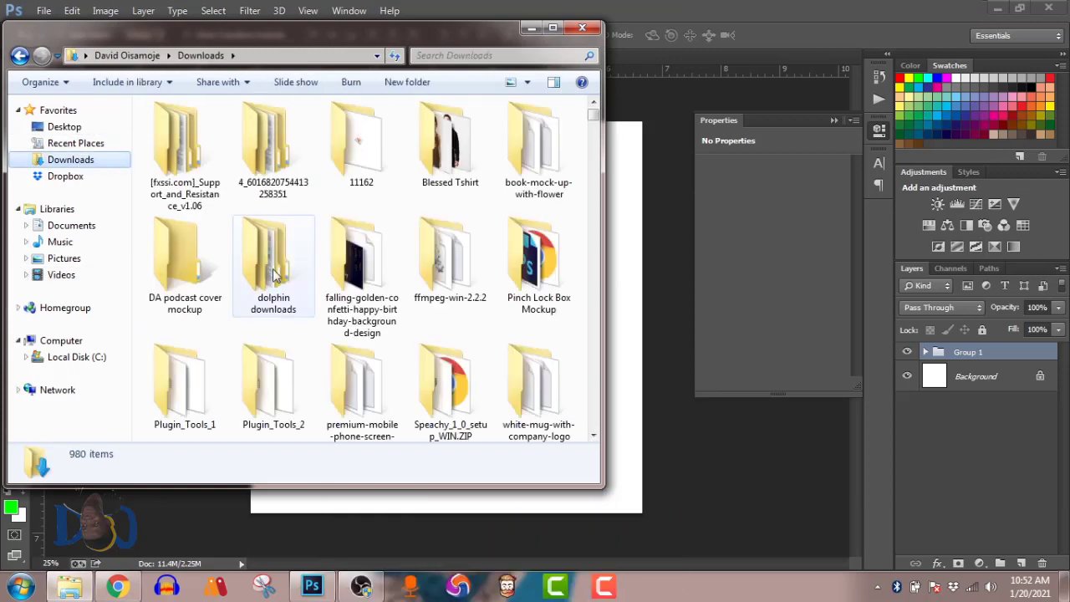
{"action": "left_click", "coordinate": [362, 297]}
{"action": "type", "text": "home"}
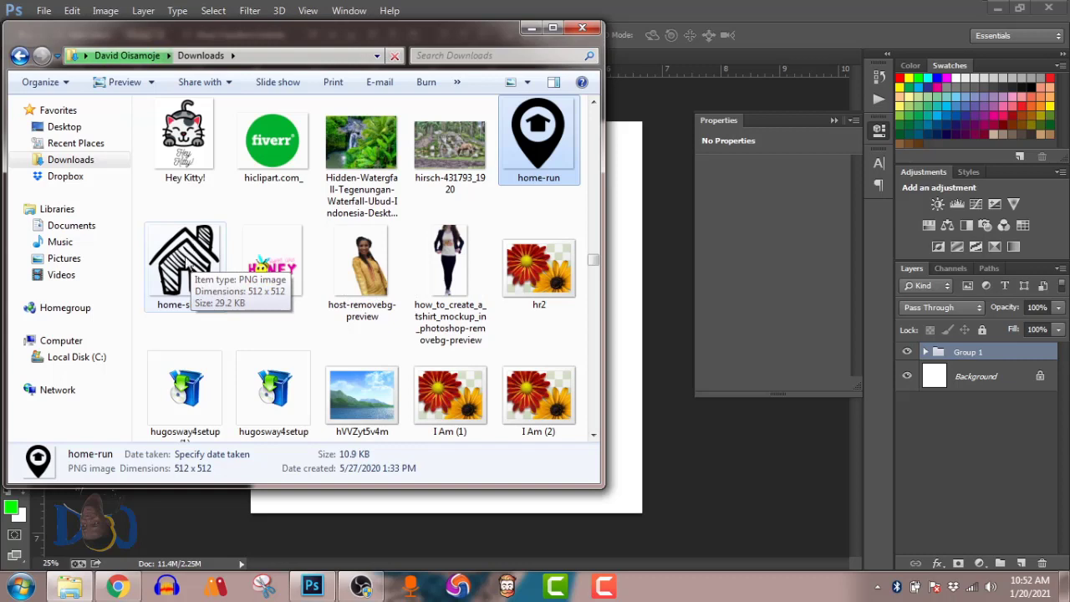
{"action": "left_click", "coordinate": [179, 248]}
{"action": "mouse_move", "coordinate": [177, 244]}
{"action": "left_mouse_down"}
{"action": "mouse_move", "coordinate": [435, 286]}
{"action": "mouse_move", "coordinate": [663, 281]}
{"action": "mouse_move", "coordinate": [625, 292]}
{"action": "left_mouse_up"}
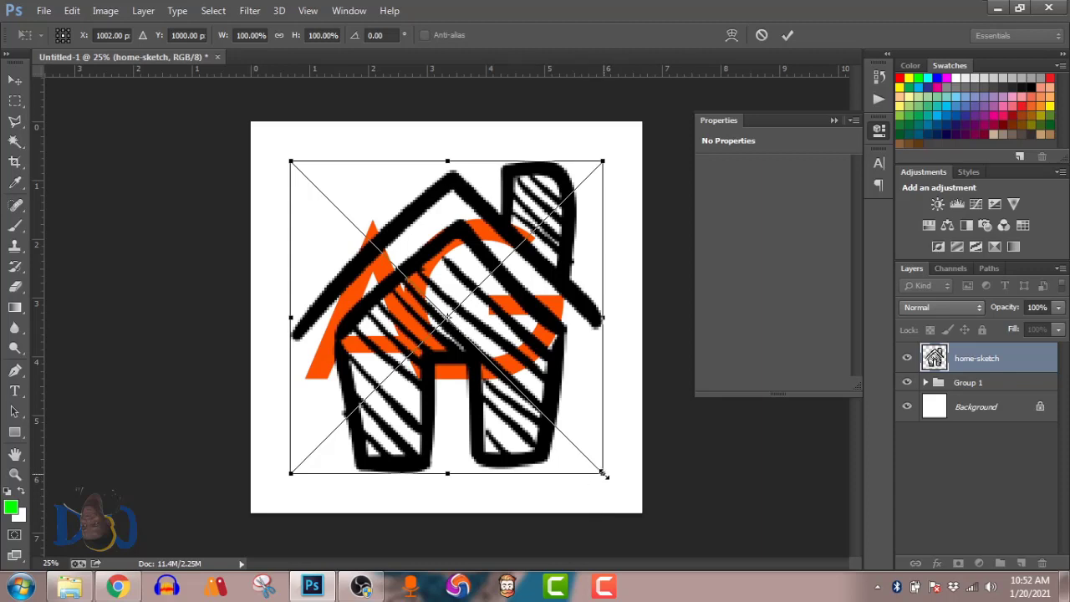
Scale the placed house sketch to 41.5% about its center and nudge it slightly right and up over the G
{"action": "mouse_move", "coordinate": [604, 474]}
{"action": "left_mouse_down"}
{"action": "mouse_move", "coordinate": [599, 422]}
{"action": "mouse_move", "coordinate": [526, 408]}
{"action": "mouse_move", "coordinate": [504, 391]}
{"action": "left_mouse_up"}
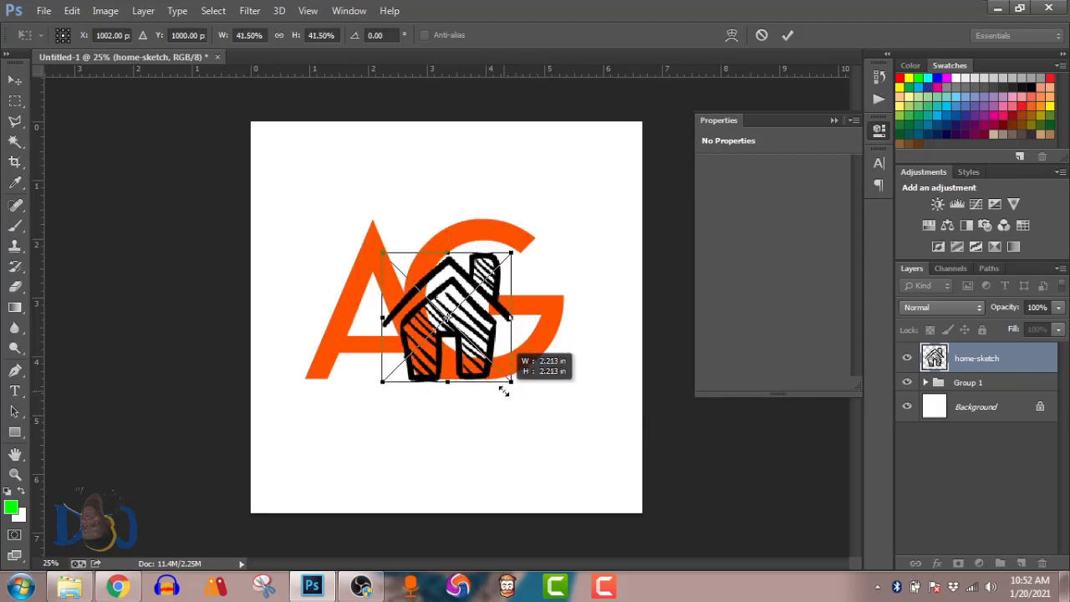
{"action": "left_click_drag", "start_coordinate": [505, 391], "coordinate": [504, 393]}
{"action": "key", "text": "Return"}
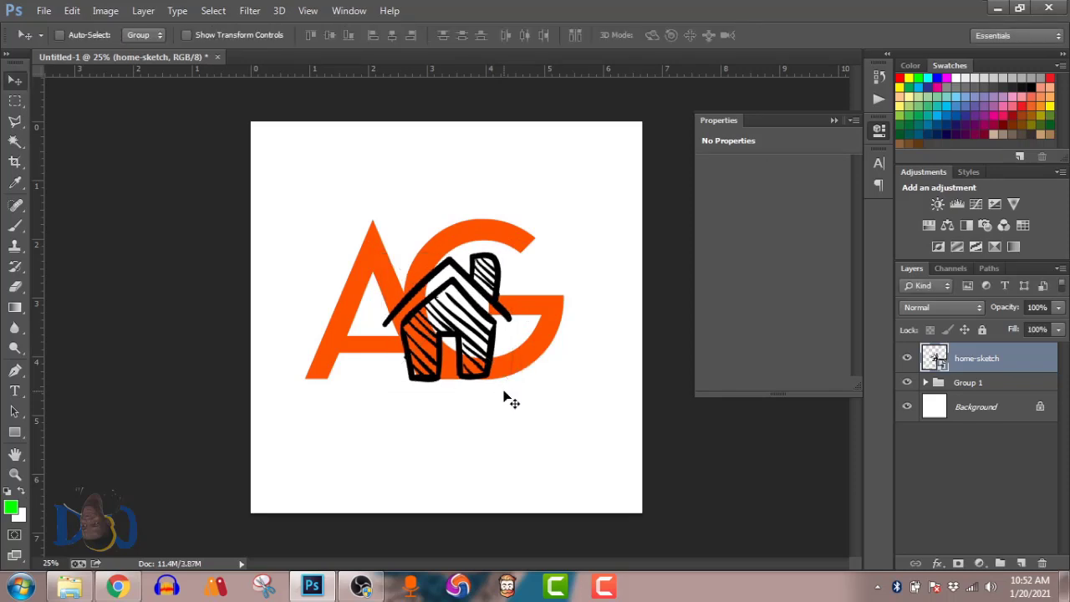
{"action": "key", "text": "Right"}
{"action": "key", "text": "Right"}
{"action": "key", "text": "Right"}
{"action": "key", "text": "Up"}
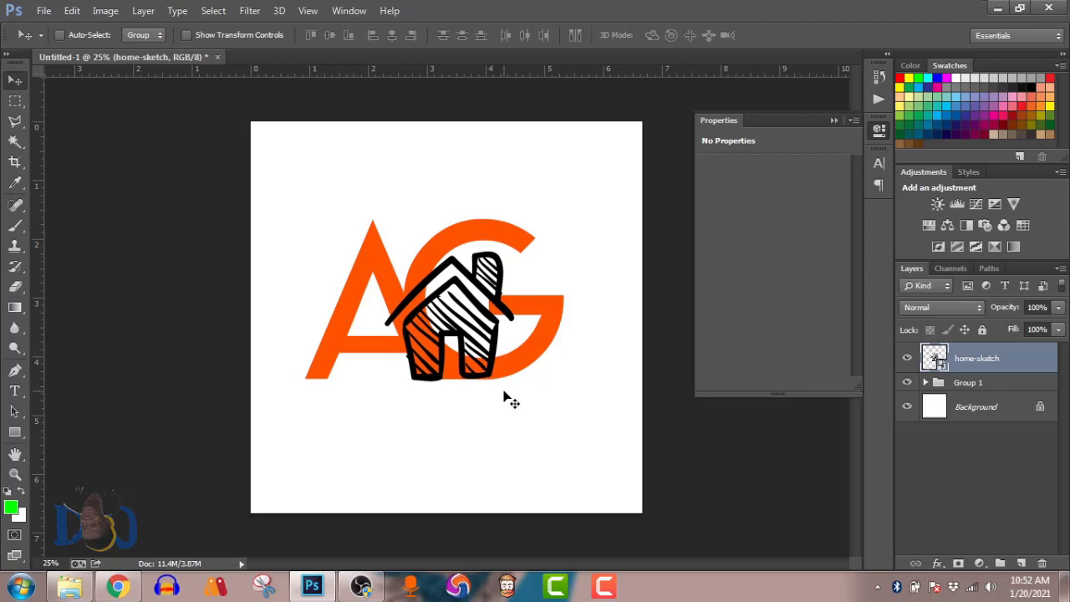
Apply a Color Overlay to the home-sketch layer in the letters' orange, ff5301
{"action": "double_click", "coordinate": [1055, 358]}
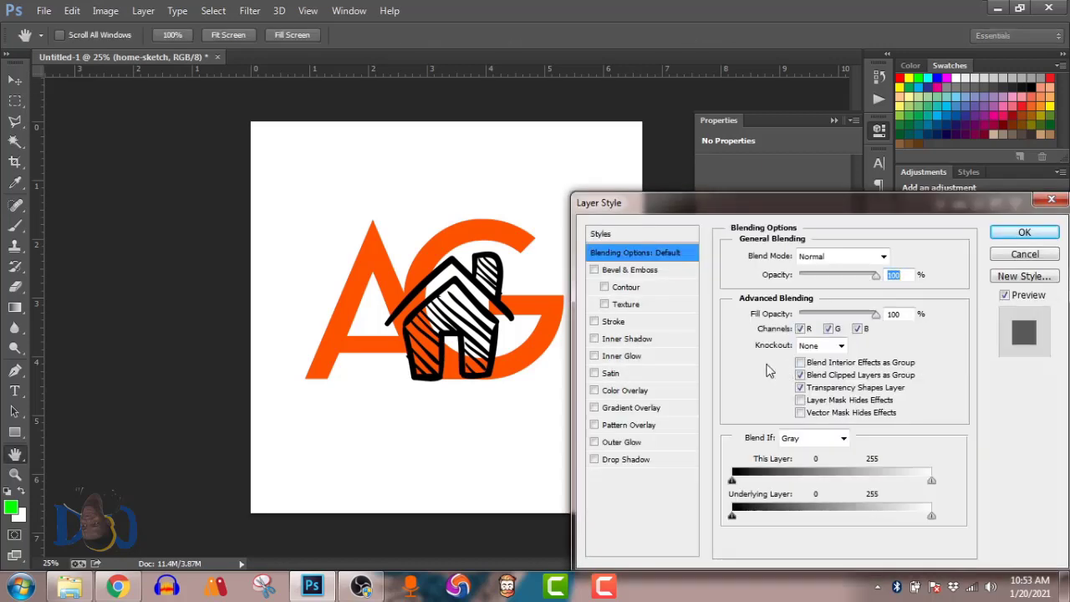
{"action": "left_click", "coordinate": [619, 392]}
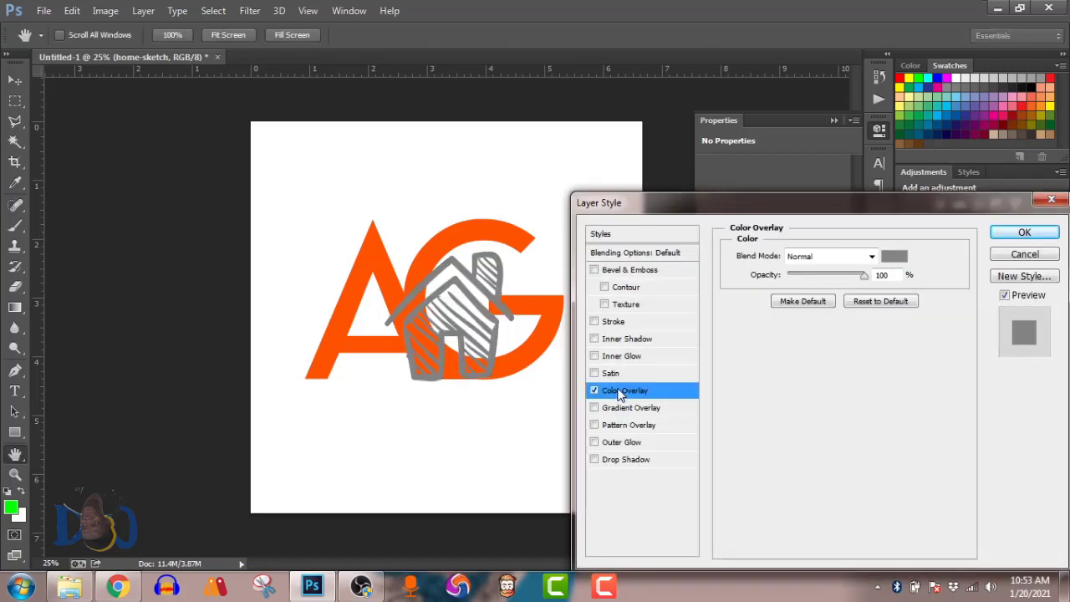
{"action": "left_click", "coordinate": [893, 256]}
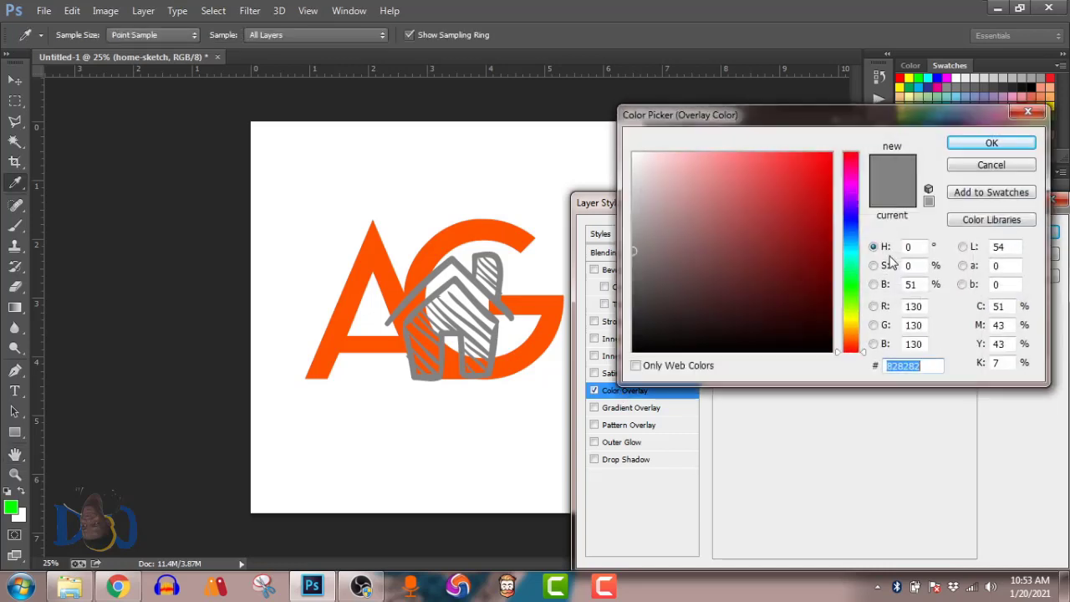
{"action": "left_click", "coordinate": [519, 236]}
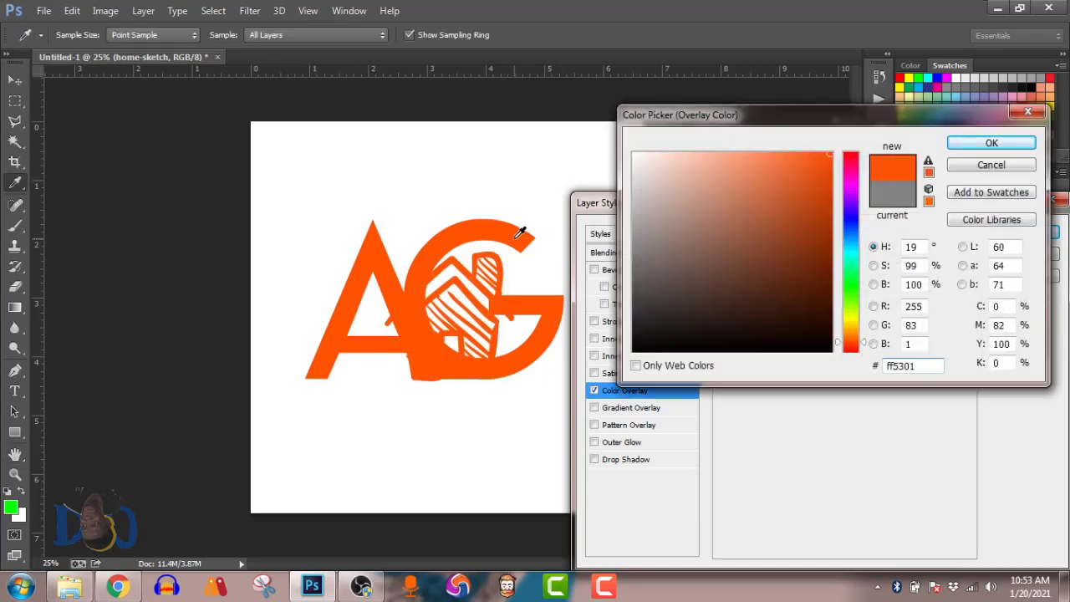
{"action": "left_click", "coordinate": [995, 87]}
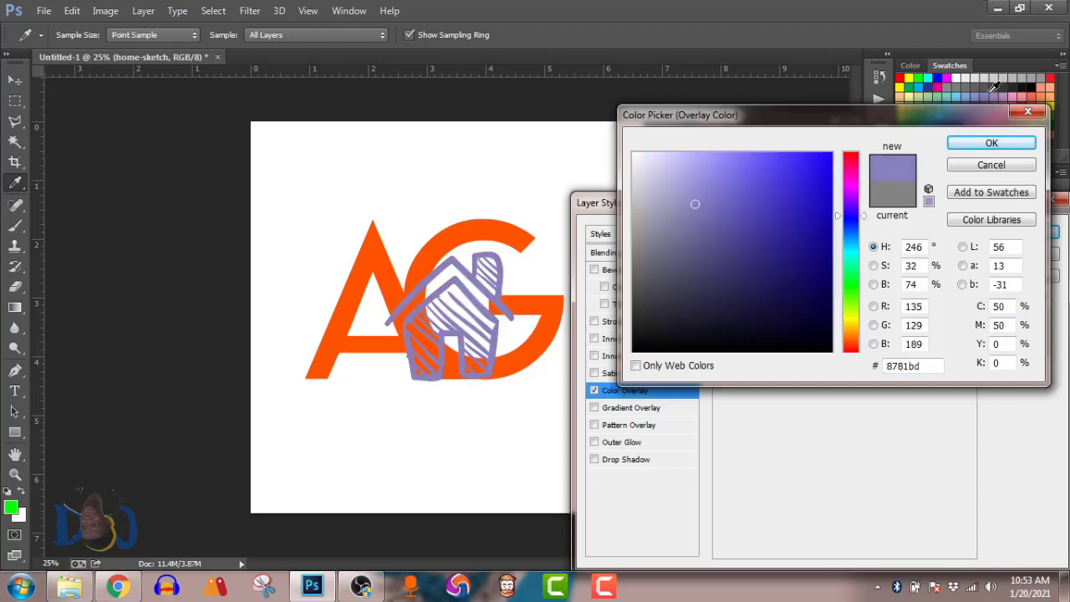
{"action": "left_click", "coordinate": [1038, 83]}
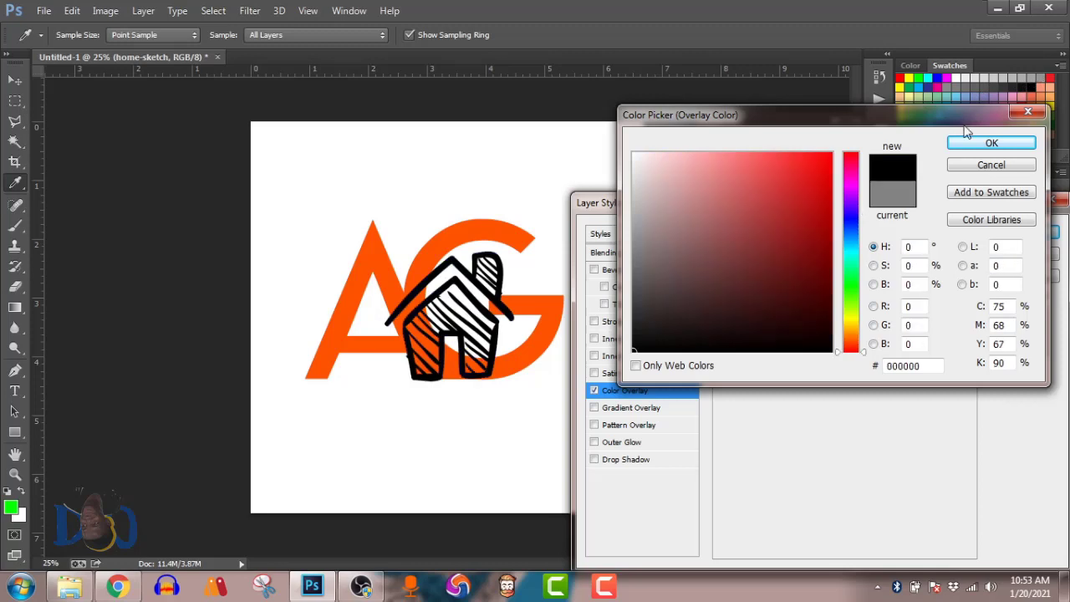
{"action": "left_click", "coordinate": [541, 309]}
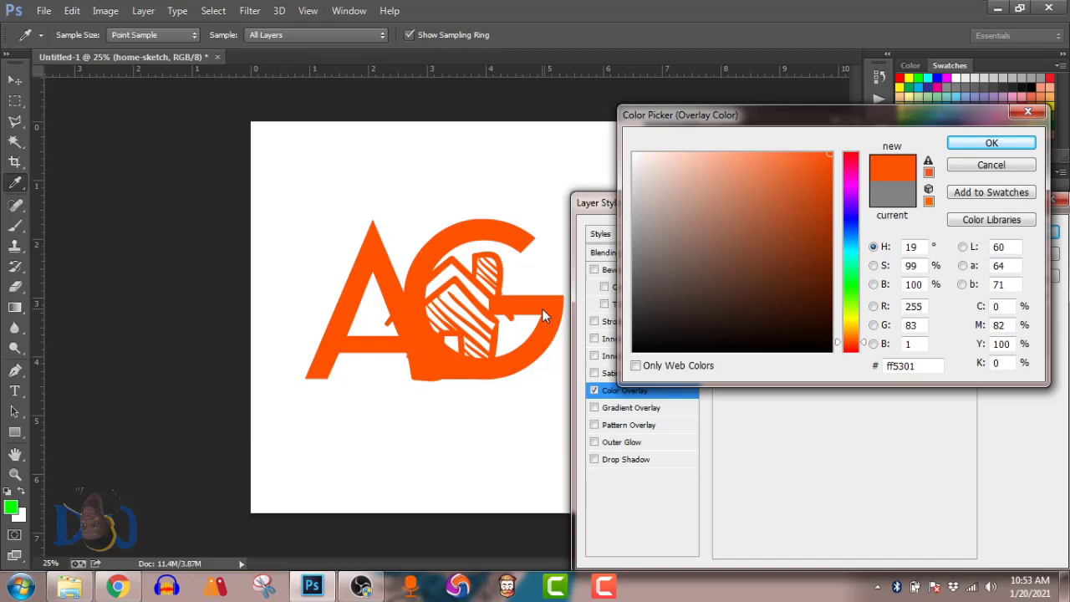
{"action": "left_click", "coordinate": [1026, 140]}
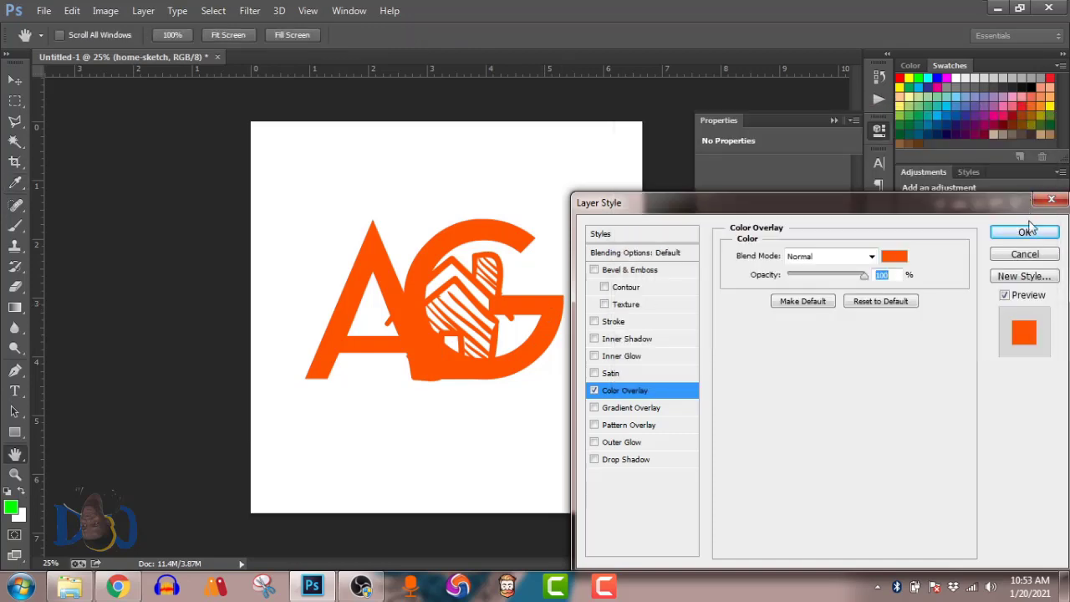
{"action": "left_click", "coordinate": [1025, 232]}
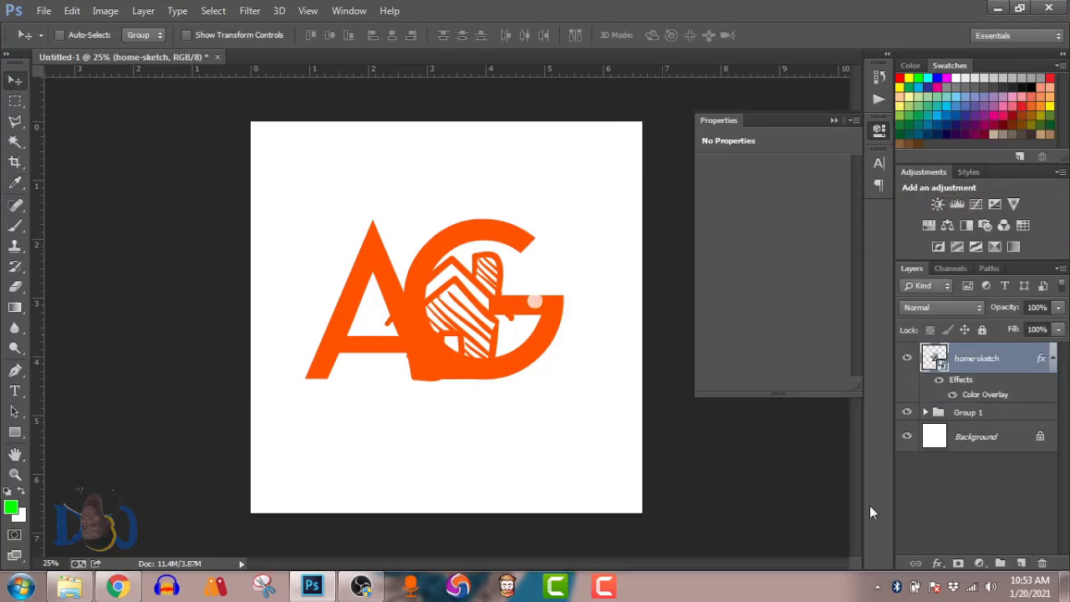
Scale the house sketch down to 29.5% about its center so it fits within the G
{"action": "key", "text": "ctrl+t"}
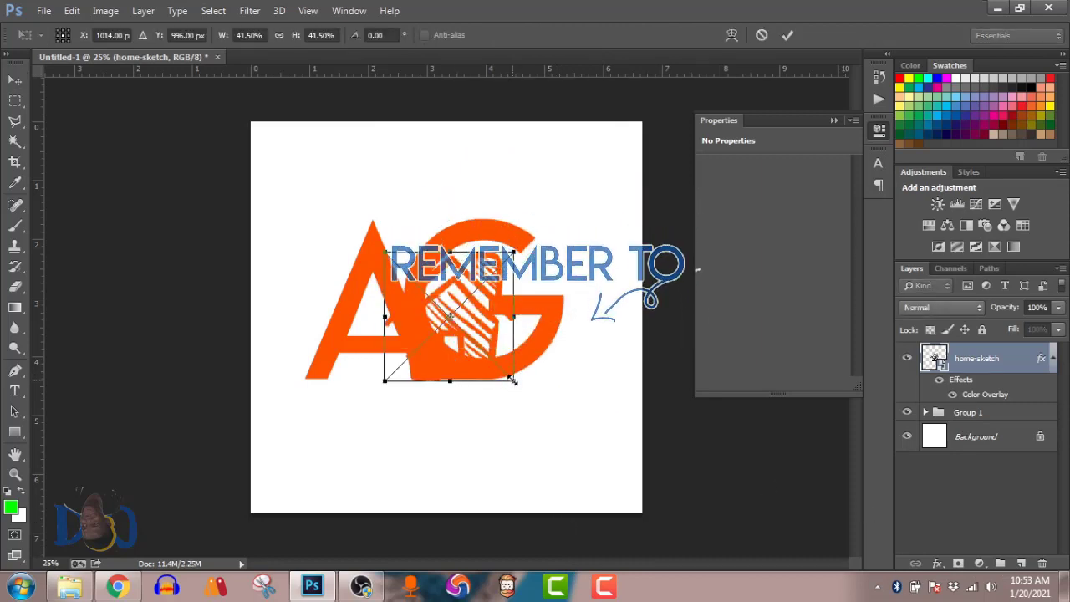
{"action": "mouse_move", "coordinate": [512, 378]}
{"action": "left_mouse_down"}
{"action": "mouse_move", "coordinate": [481, 359]}
{"action": "mouse_move", "coordinate": [491, 364]}
{"action": "left_mouse_up"}
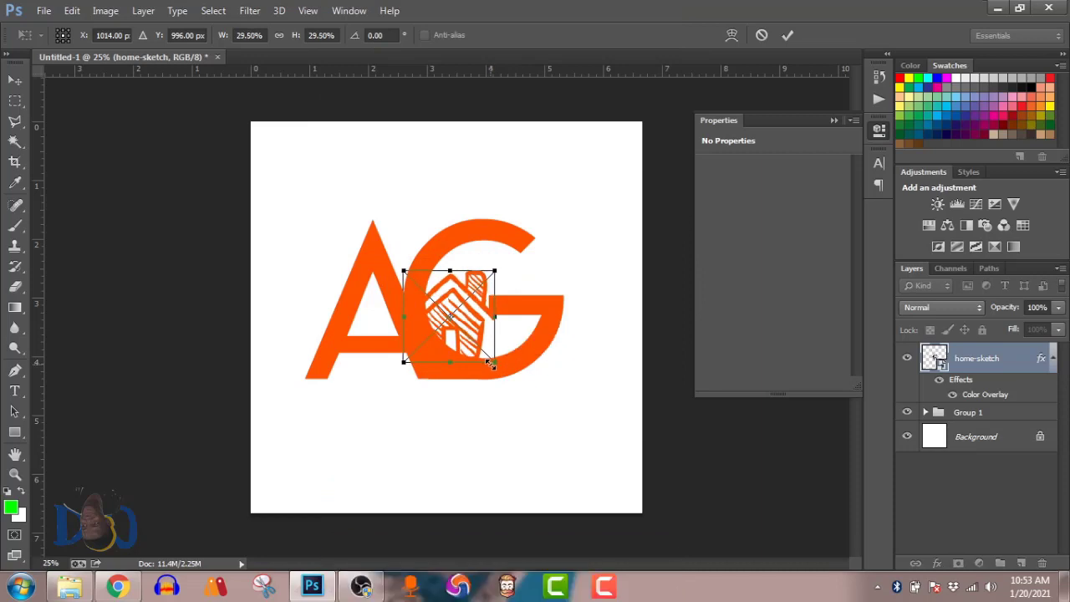
{"action": "key", "text": "Return"}
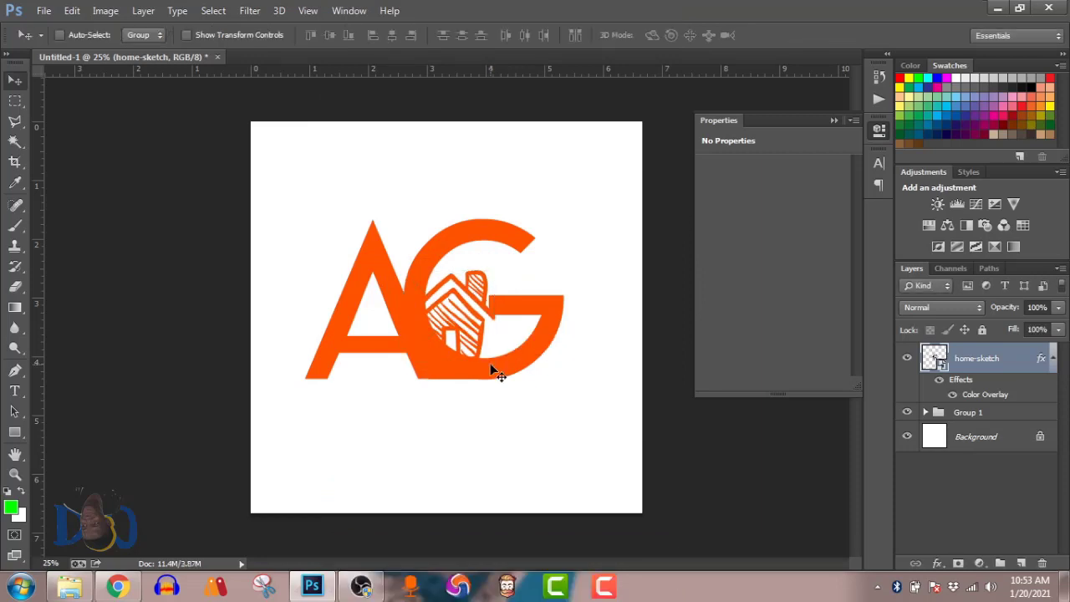
Nudge the house sketch up and slightly left to sit on the G's lower inner curve
{"action": "key", "text": "Up"}
{"action": "key", "text": "Up"}
{"action": "key", "text": "Up"}
{"action": "key", "text": "Up"}
{"action": "key", "text": "Up"}
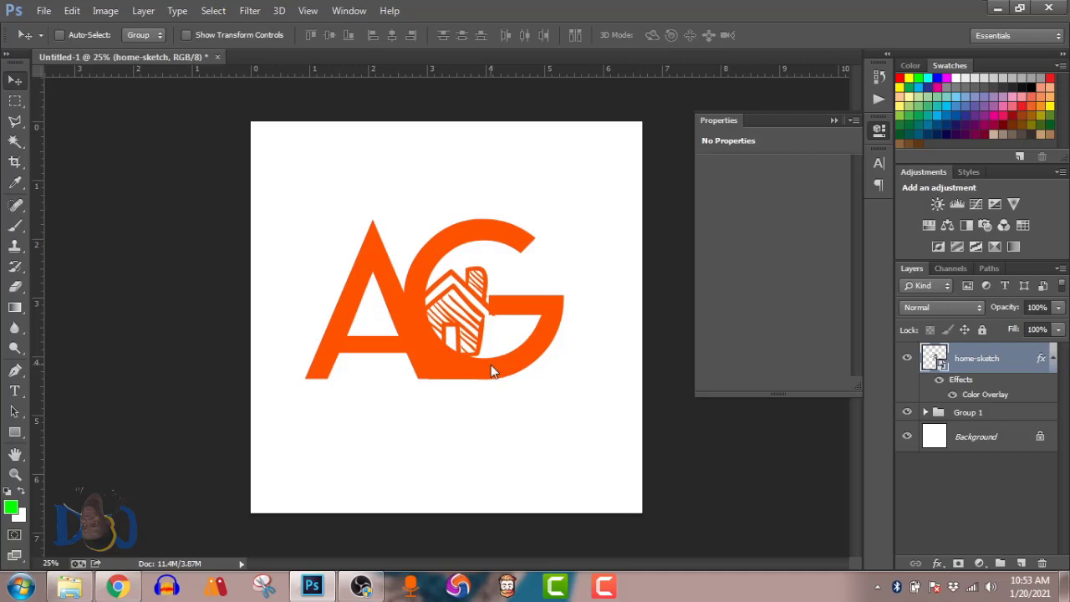
{"action": "key", "text": "Up"}
{"action": "key", "text": "Up"}
{"action": "key", "text": "Up"}
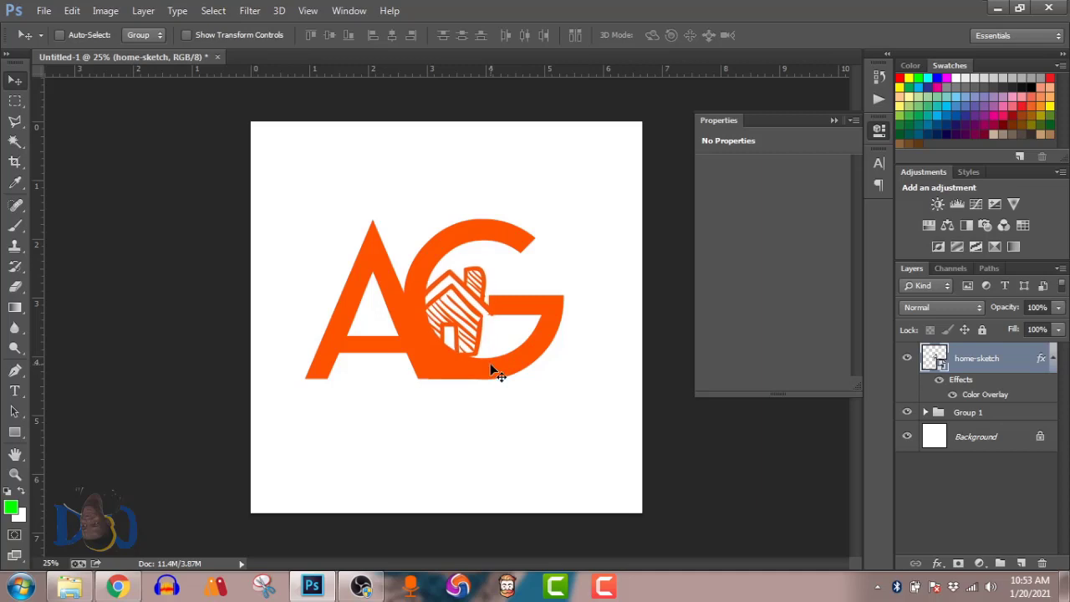
{"action": "key", "text": "Up"}
{"action": "key", "text": "Up"}
{"action": "key", "text": "Up"}
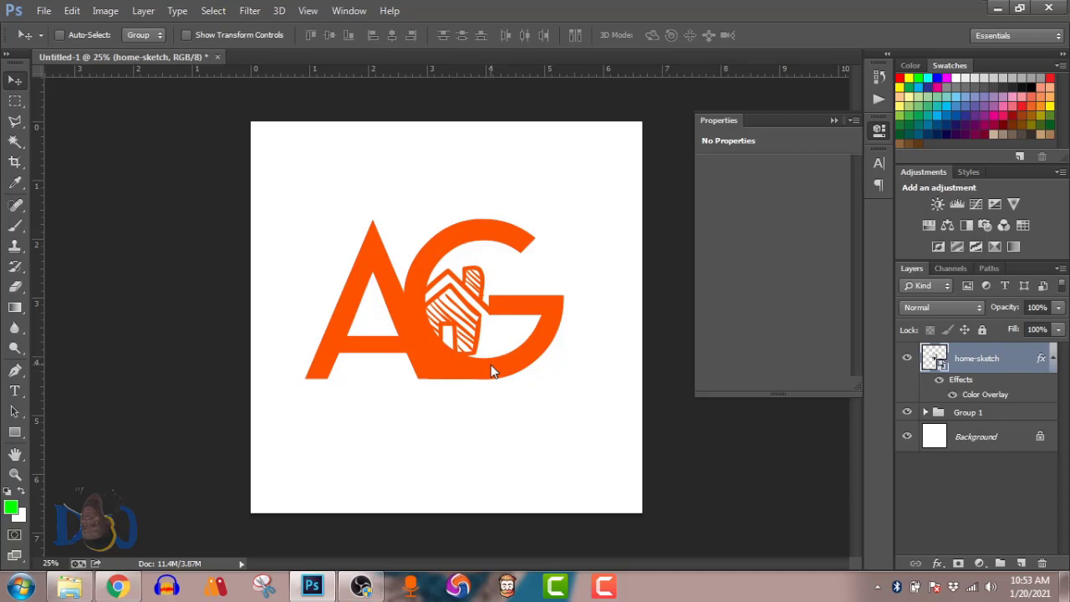
Enlarge the house sketch to 31.75% about its center and nudge it slightly left inside the G
{"action": "key", "text": "ctrl+t"}
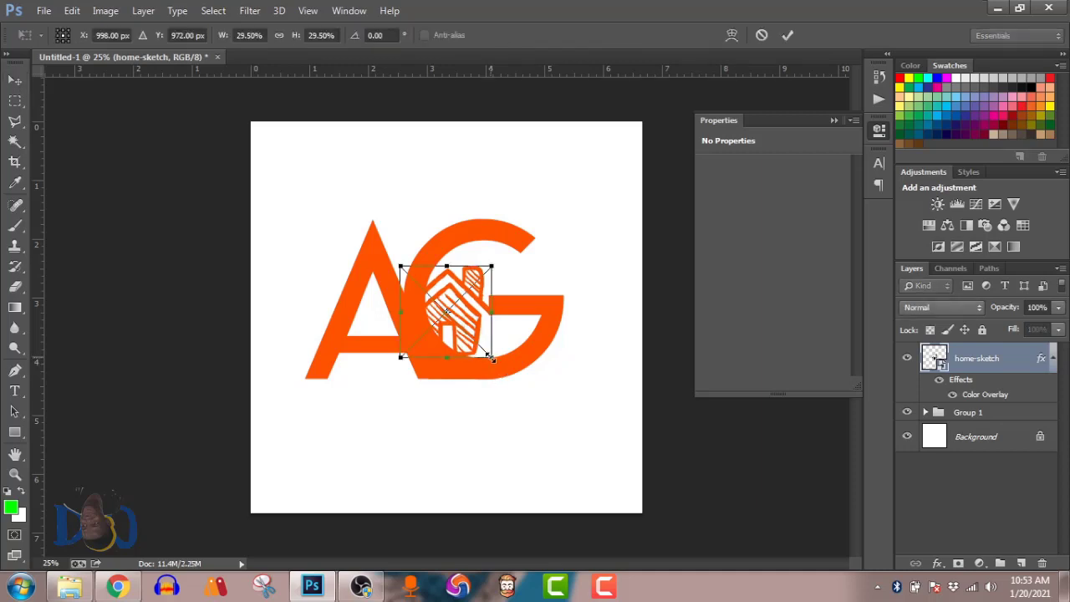
{"action": "left_click_drag", "start_coordinate": [491, 358], "coordinate": [496, 362]}
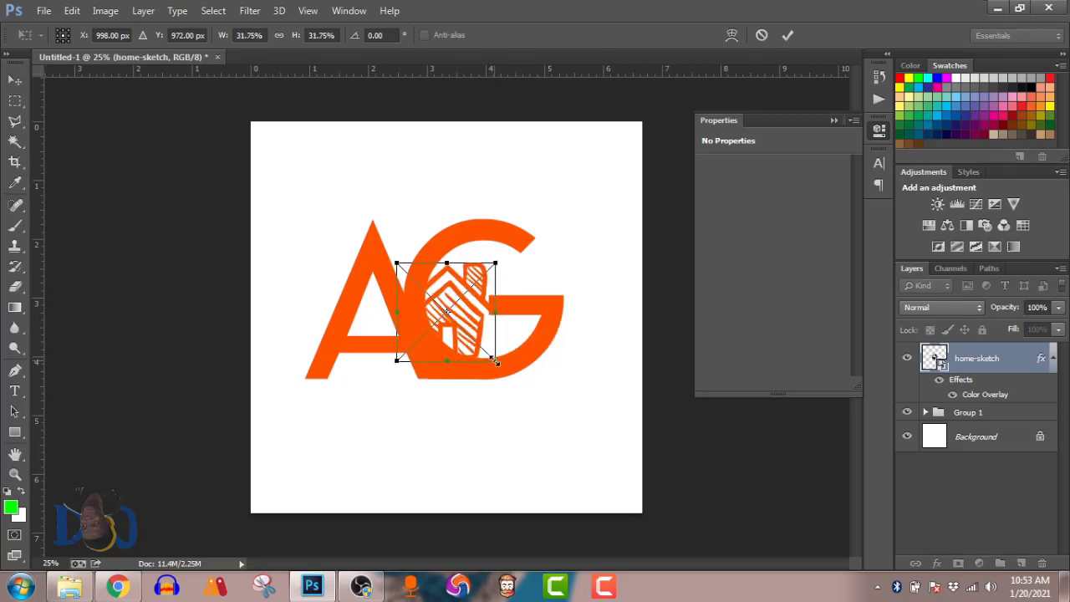
{"action": "key", "text": "Return"}
{"action": "key", "text": "Left"}
{"action": "key", "text": "Left"}
{"action": "key", "text": "Left"}
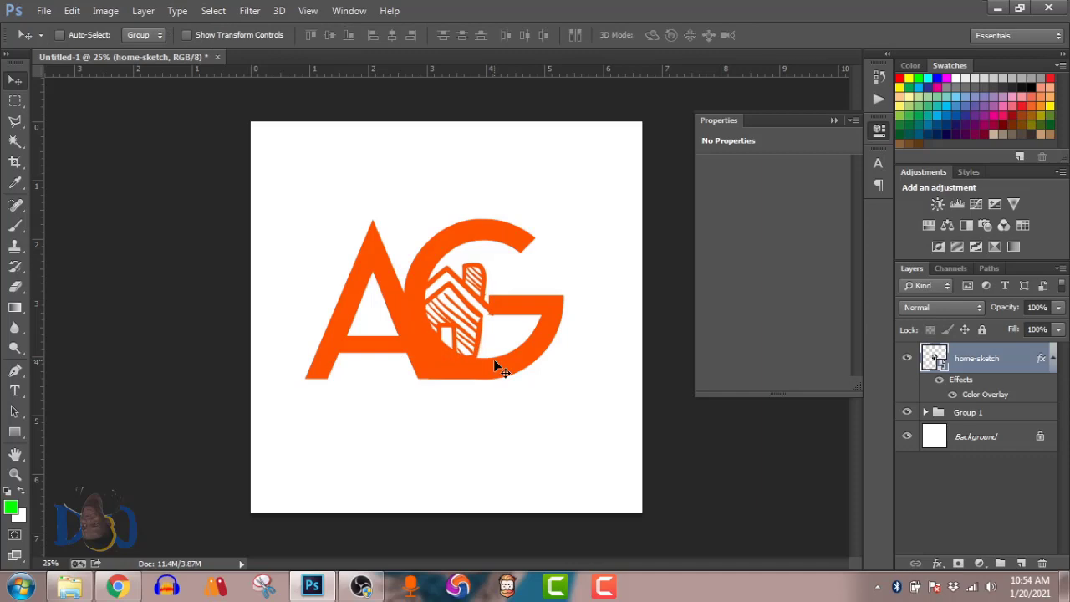
{"action": "key", "text": "Left"}
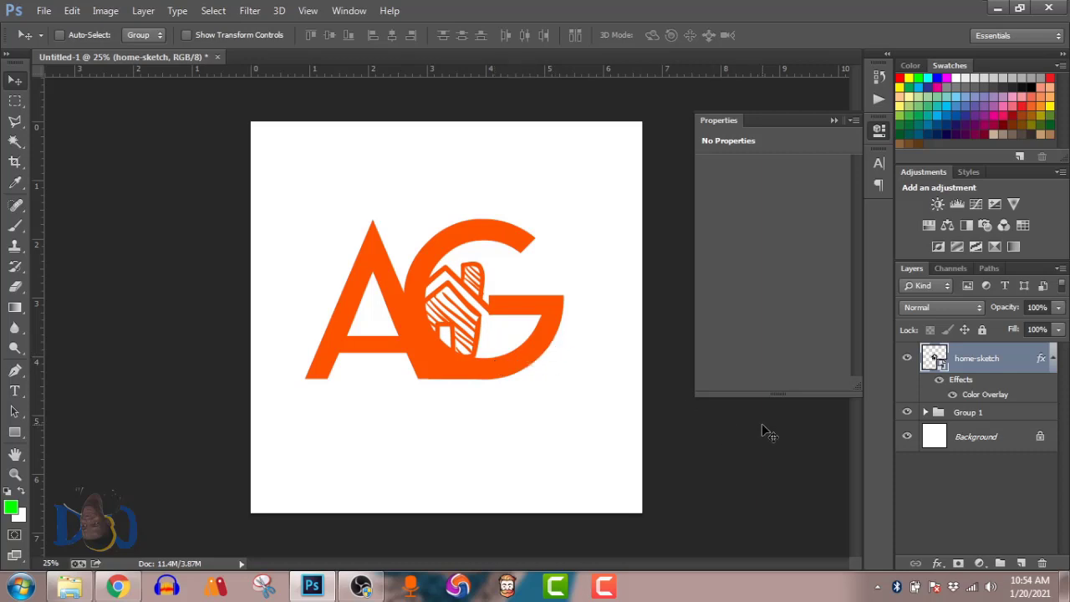
{"action": "left_click", "coordinate": [14, 391]}
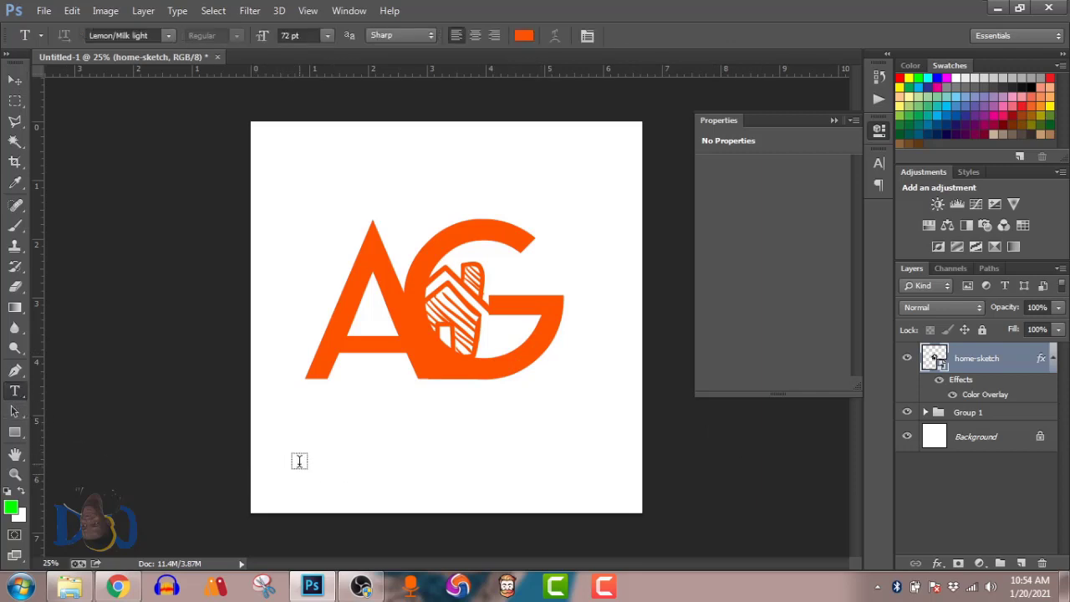
{"action": "left_click", "coordinate": [328, 36]}
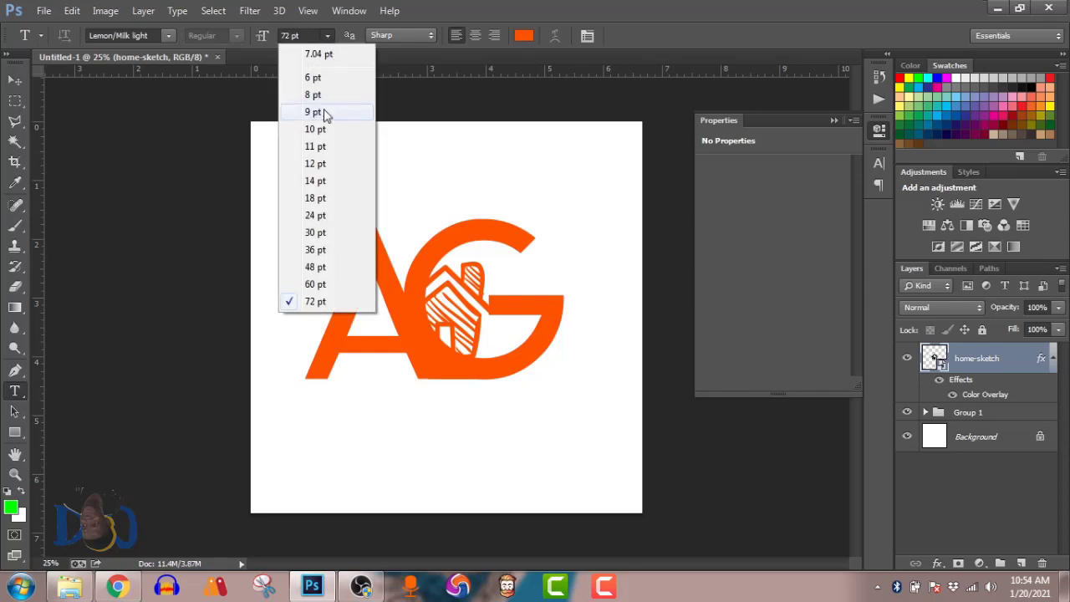
{"action": "left_click", "coordinate": [317, 201]}
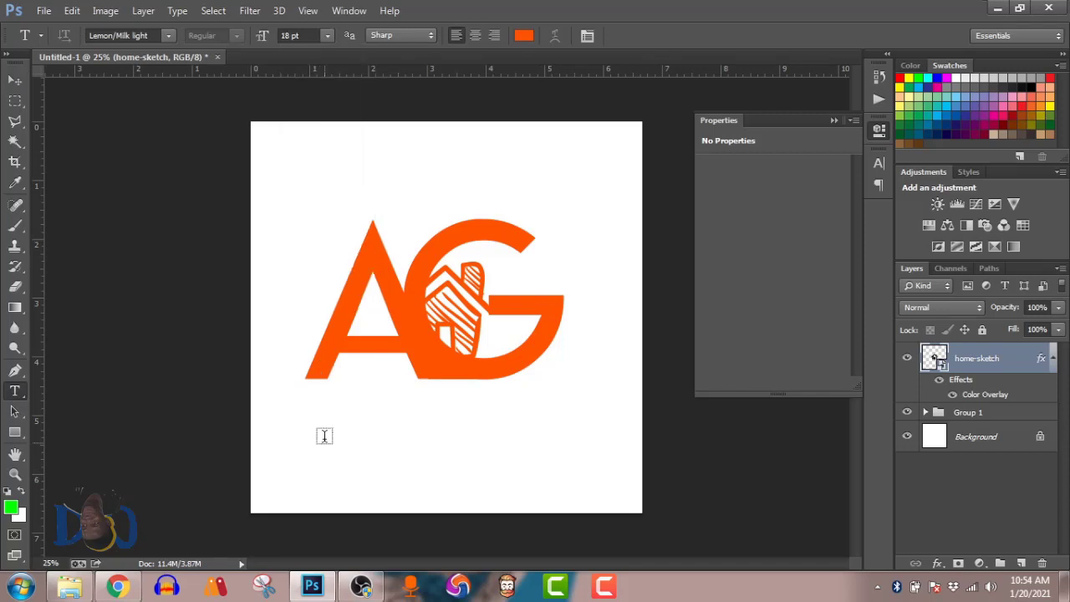
{"action": "left_click", "coordinate": [318, 431]}
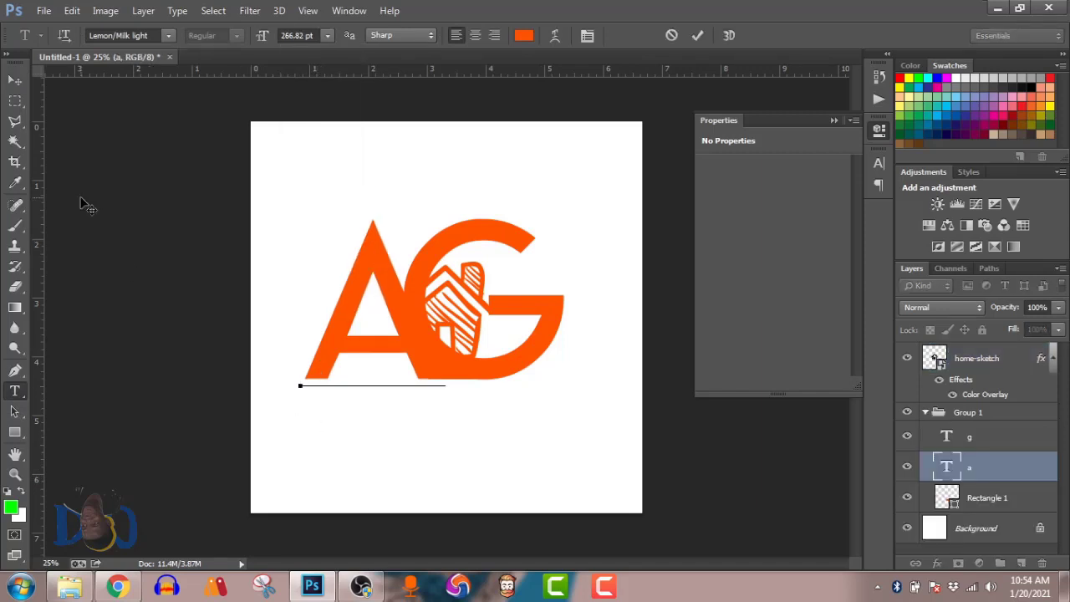
{"action": "left_click", "coordinate": [15, 80]}
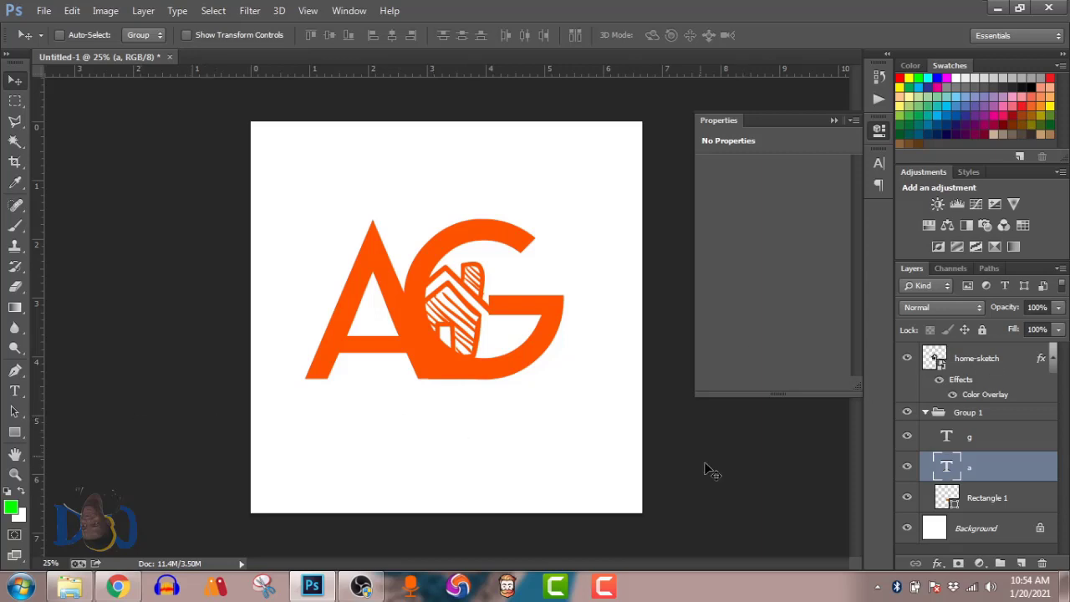
Try to start a new 18 pt text line near the canvas's upper-left corner while the A layer is selected
{"action": "left_click", "coordinate": [16, 392]}
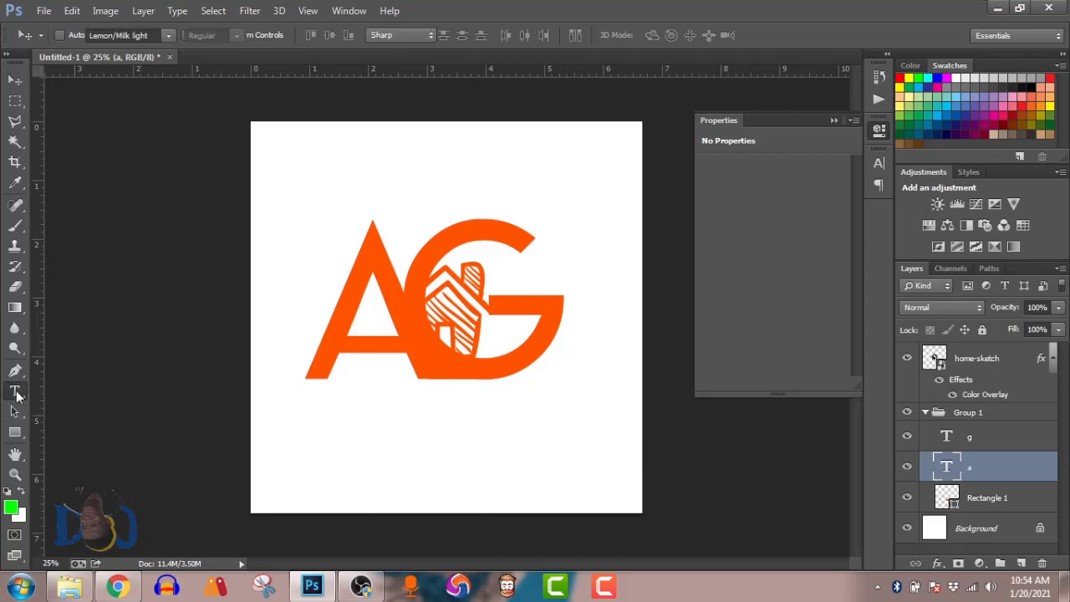
{"action": "left_click", "coordinate": [327, 36]}
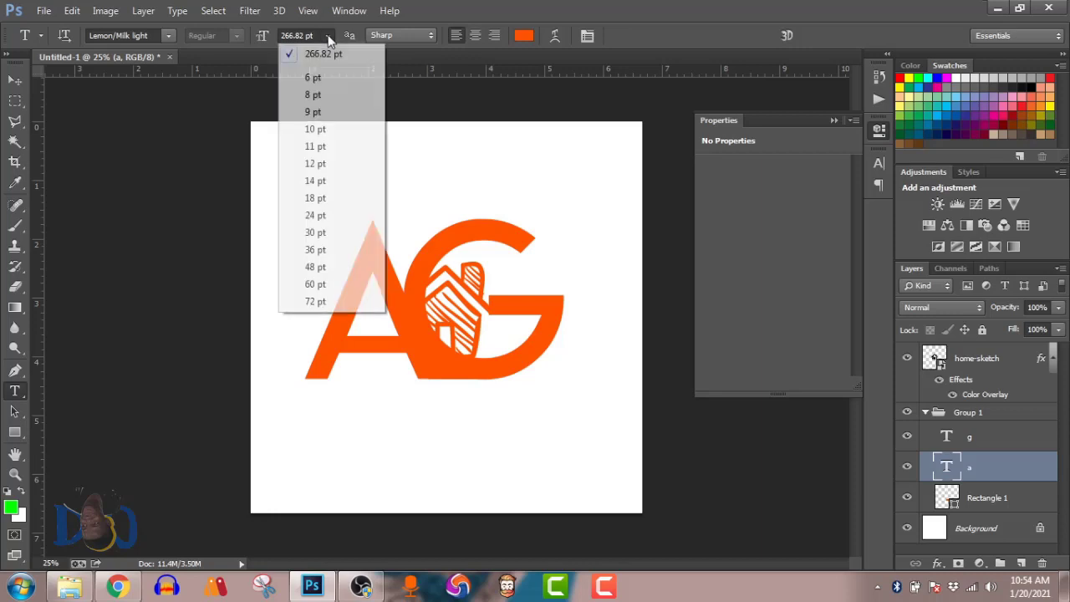
{"action": "left_click", "coordinate": [316, 198]}
{"action": "left_click", "coordinate": [280, 150]}
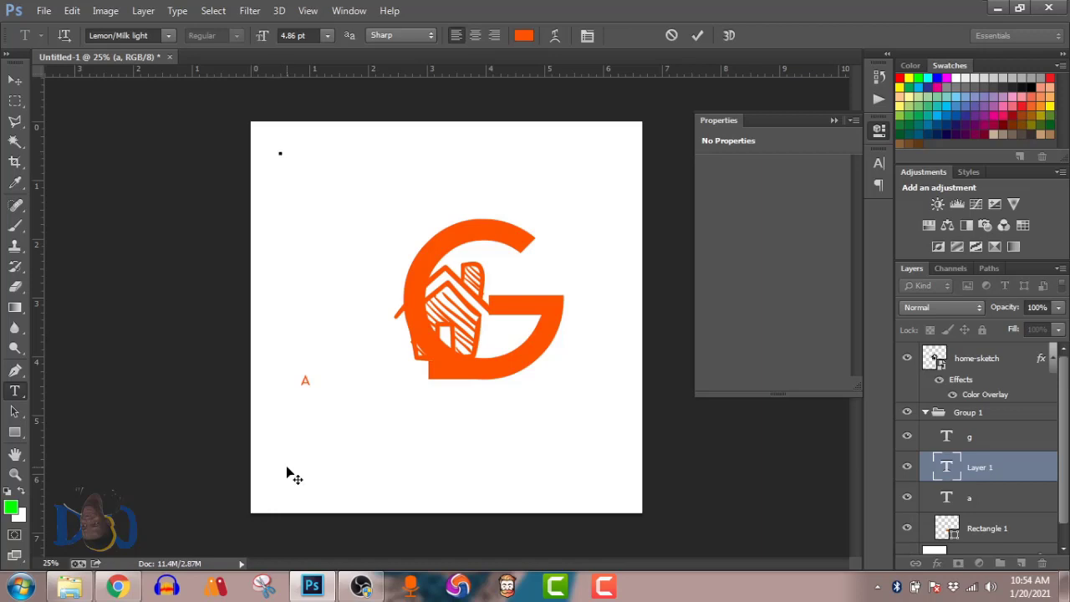
{"action": "left_click", "coordinate": [968, 471]}
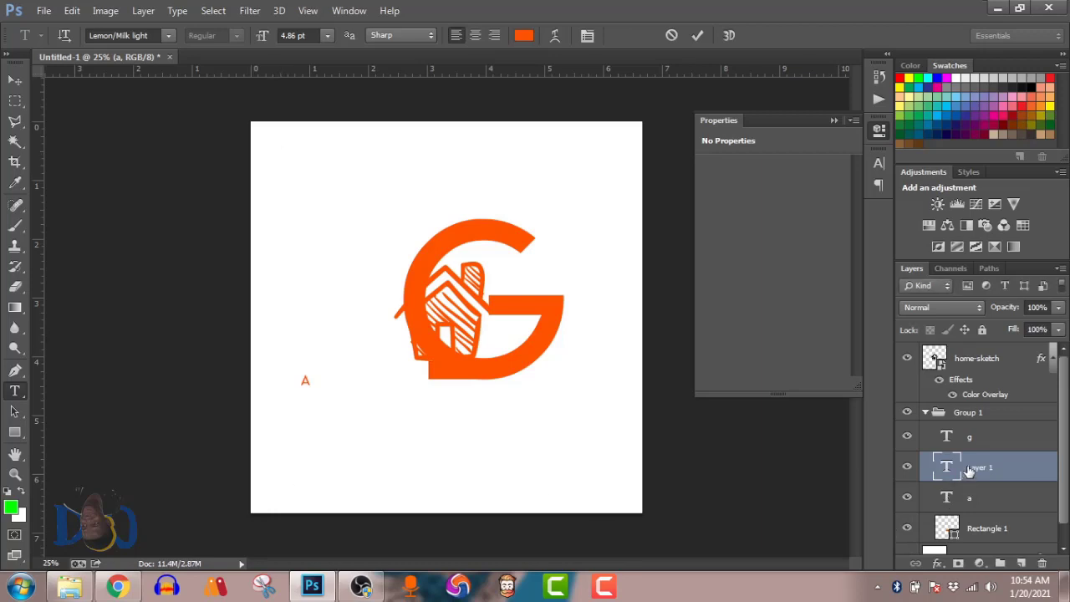
Enlarge the shrunken letter A proportionally about its center to 1673.22%
{"action": "left_click", "coordinate": [978, 499]}
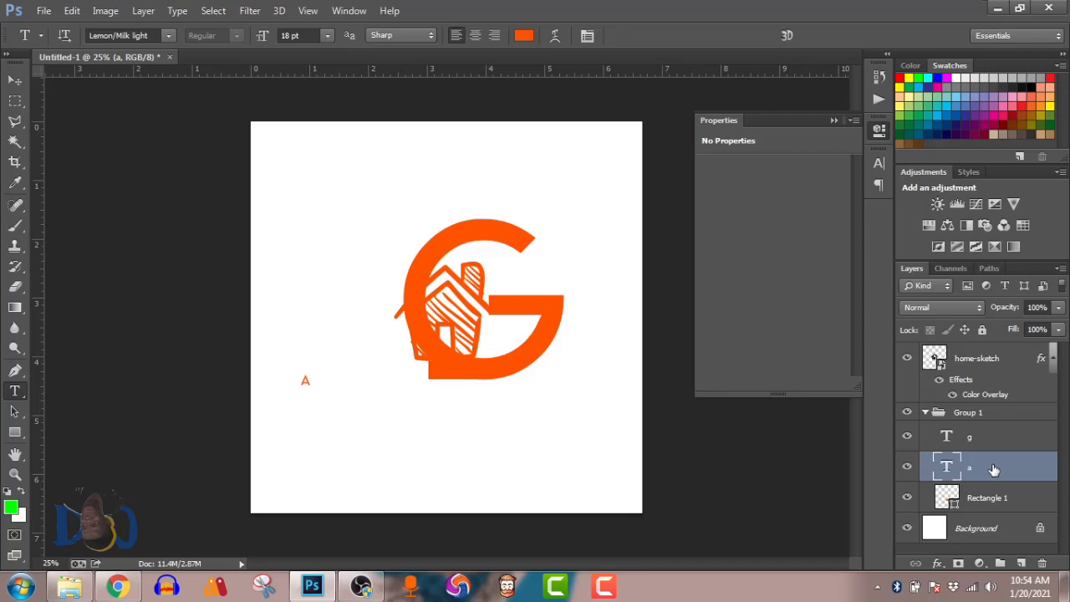
{"action": "key", "text": "ctrl+t"}
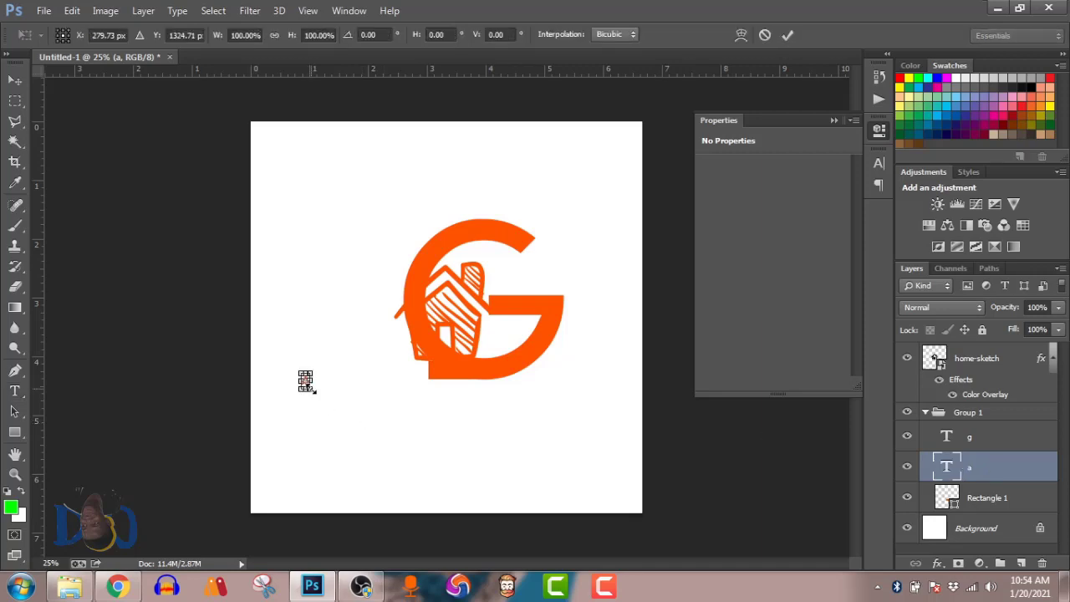
{"action": "left_click_drag", "start_coordinate": [312, 390], "coordinate": [479, 463]}
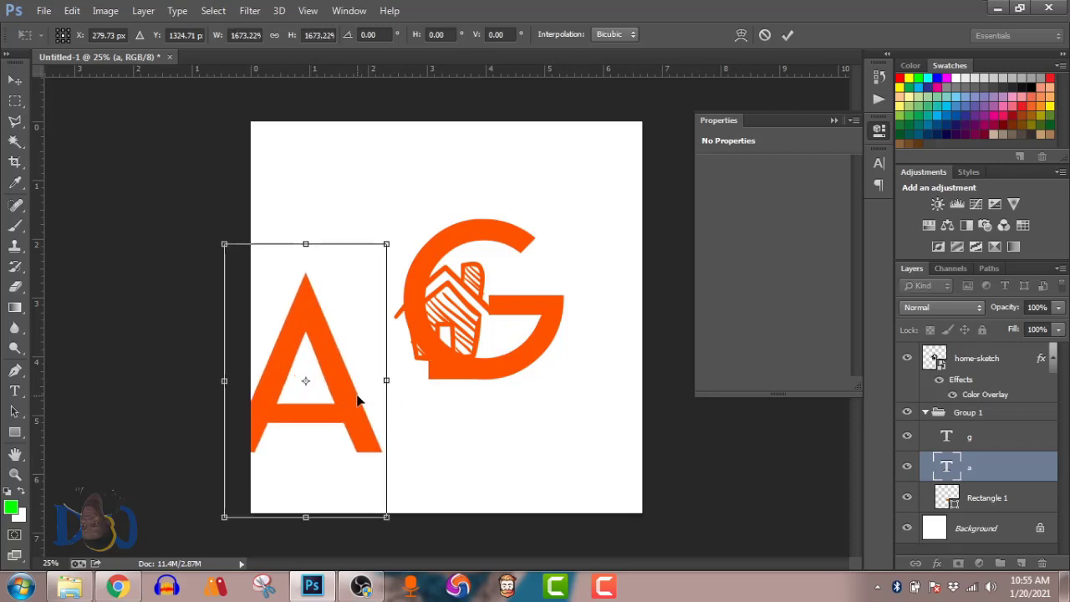
Move the enlarged A up and to the right until its right leg overlaps the G's left side
{"action": "left_click_drag", "start_coordinate": [353, 400], "coordinate": [413, 326]}
{"action": "key", "text": "Up"}
{"action": "key", "text": "Up"}
{"action": "key", "text": "Up"}
{"action": "key", "text": "Up"}
{"action": "key", "text": "Up"}
{"action": "key", "text": "Up"}
{"action": "key", "text": "Up"}
{"action": "key", "text": "Up"}
{"action": "key", "text": "Up"}
{"action": "key", "text": "Up"}
{"action": "key", "text": "Up"}
{"action": "key", "text": "Up"}
{"action": "key", "text": "Up"}
{"action": "key", "text": "Up"}
{"action": "key", "text": "Up"}
{"action": "key", "text": "Up"}
{"action": "key", "text": "Up"}
{"action": "key", "text": "Up"}
{"action": "key", "text": "Up"}
{"action": "key", "text": "Up"}
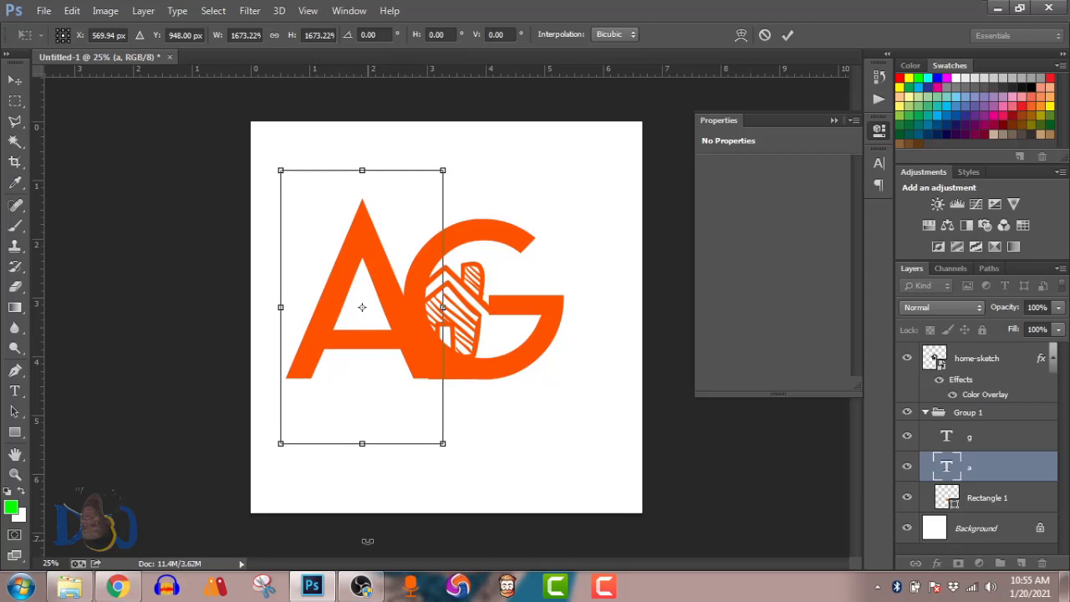
{"action": "key", "text": "Right"}
{"action": "key", "text": "Right"}
{"action": "key", "text": "Right"}
{"action": "key", "text": "Right"}
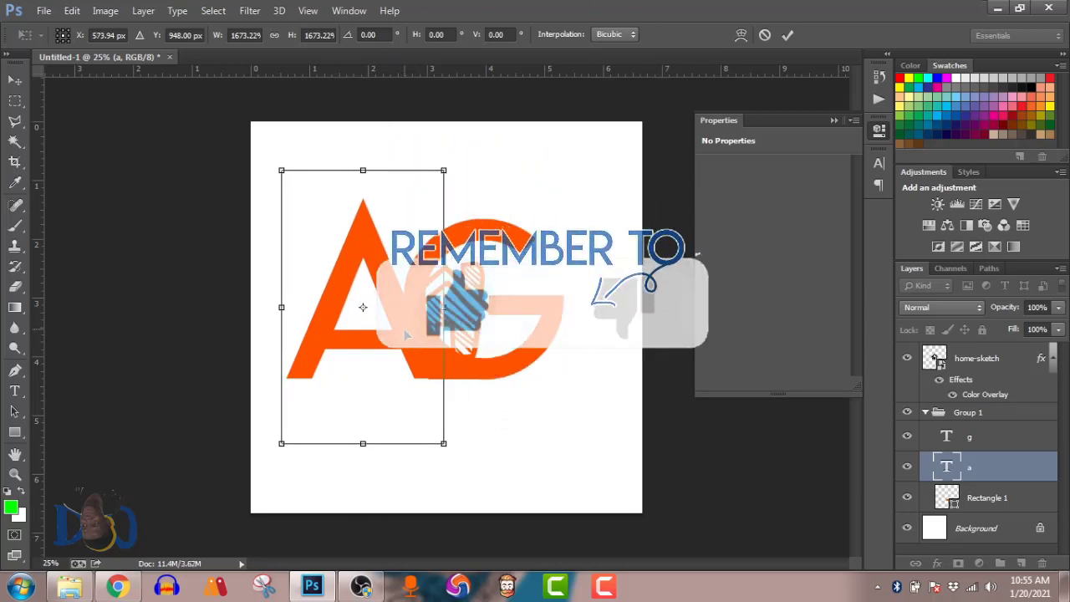
Fine-tune the A's position to about X 573.94 px, Y 952 px, aligning its base with the G's lower edge, and apply the transform
{"action": "left_click_drag", "start_coordinate": [405, 324], "coordinate": [404, 329]}
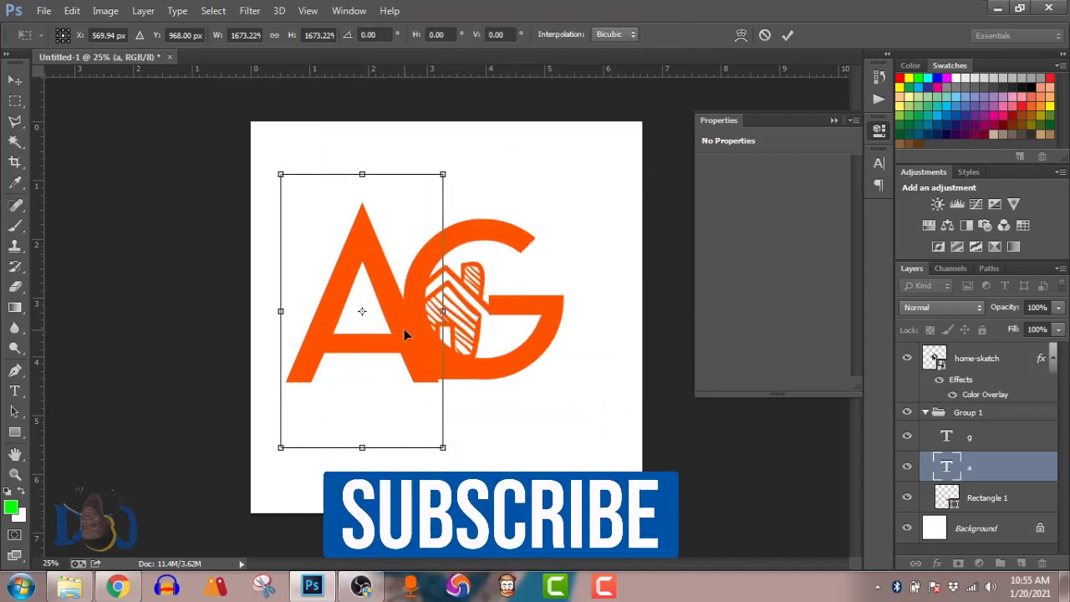
{"action": "key", "text": "Up"}
{"action": "key", "text": "Up"}
{"action": "key", "text": "Up"}
{"action": "key", "text": "Up"}
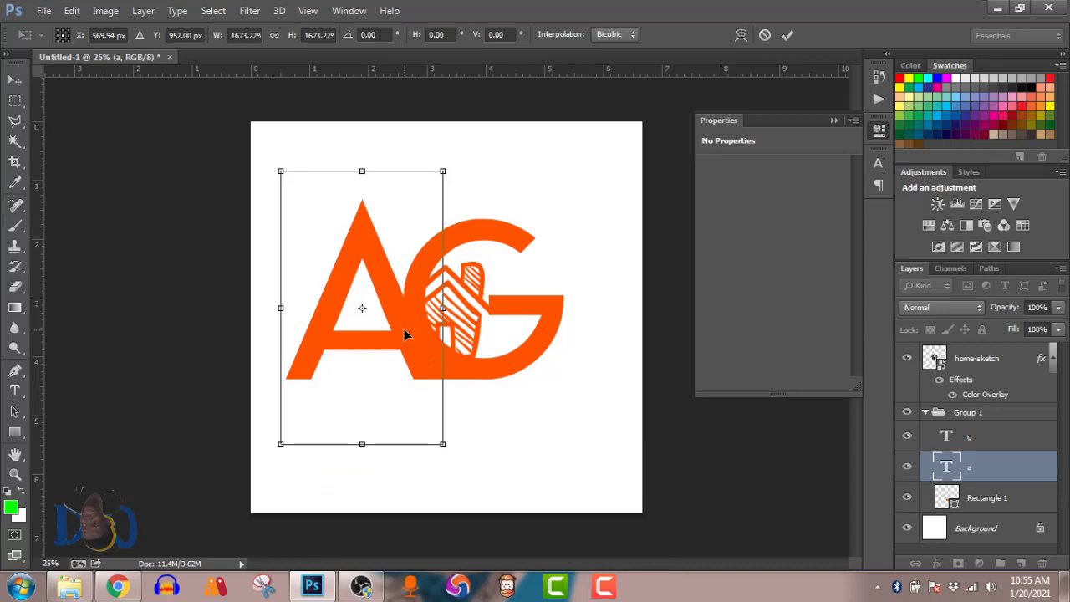
{"action": "key", "text": "Right"}
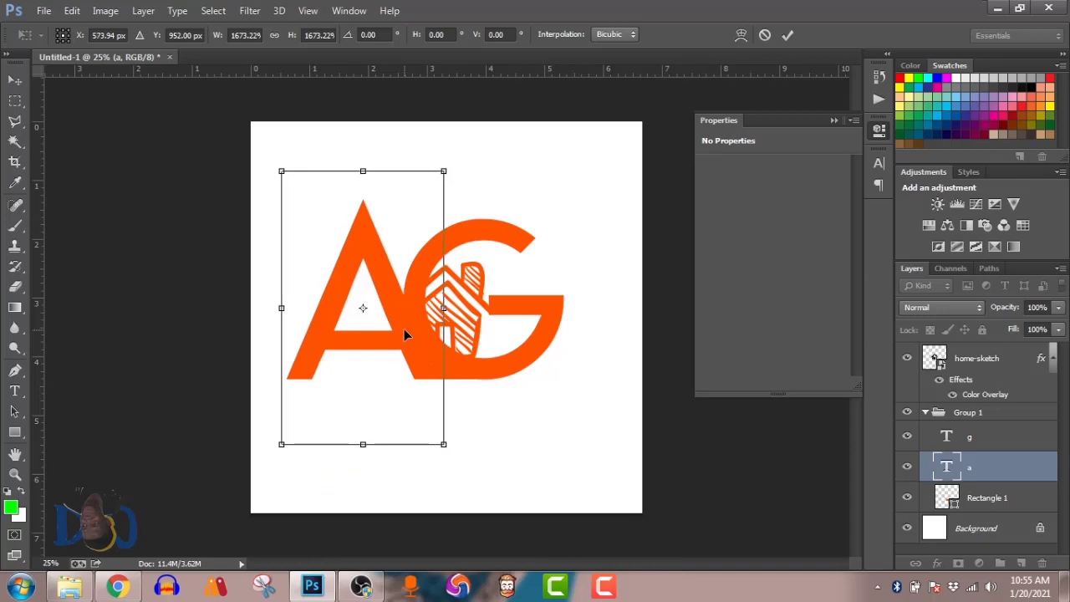
{"action": "key", "text": "Return"}
Add an 18 pt orange text line reading "ARROW GO REAL ESTATE" above the home-sketch layer, placed below the AG letters
{"action": "key", "text": "t"}
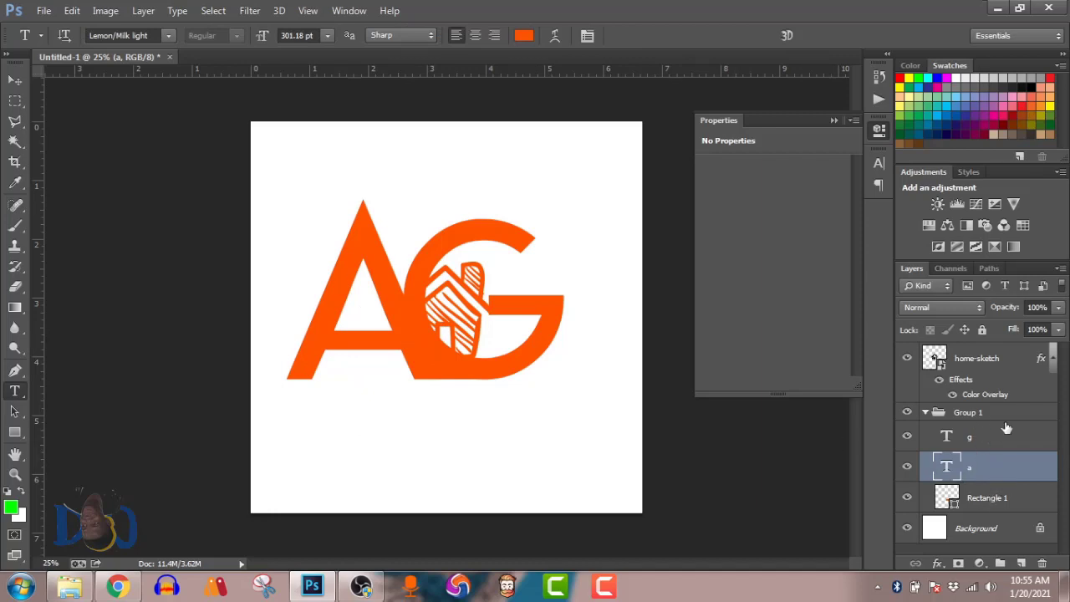
{"action": "left_click", "coordinate": [984, 356]}
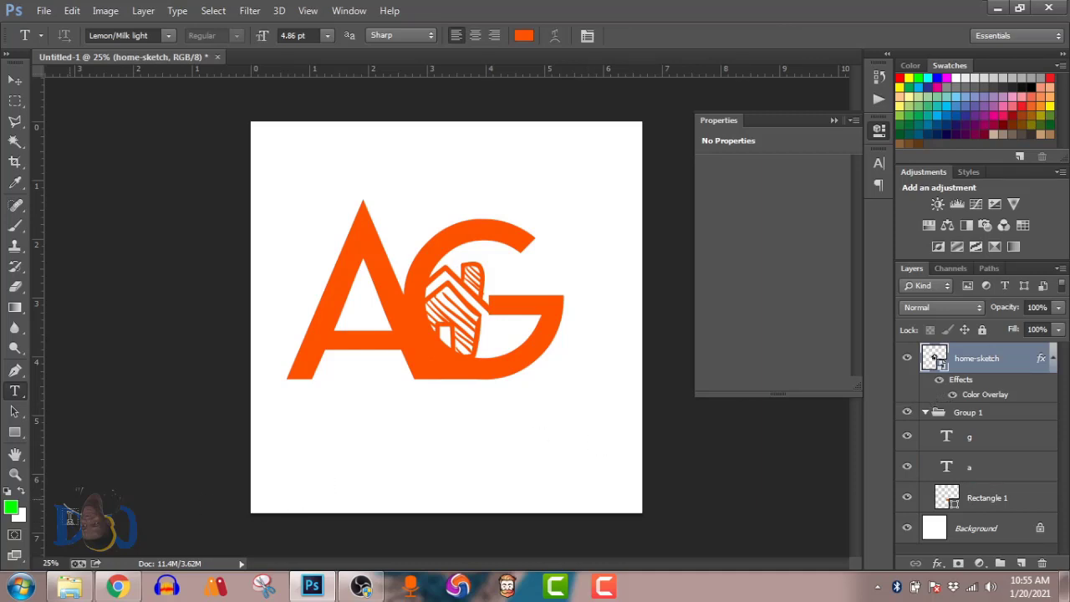
{"action": "left_click", "coordinate": [328, 36]}
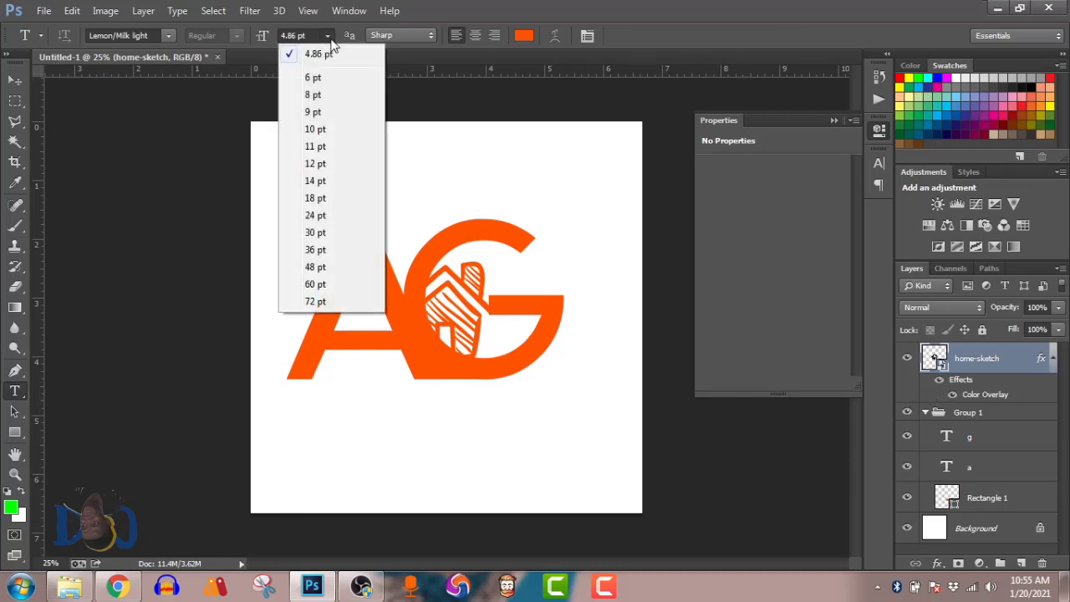
{"action": "left_click", "coordinate": [297, 199]}
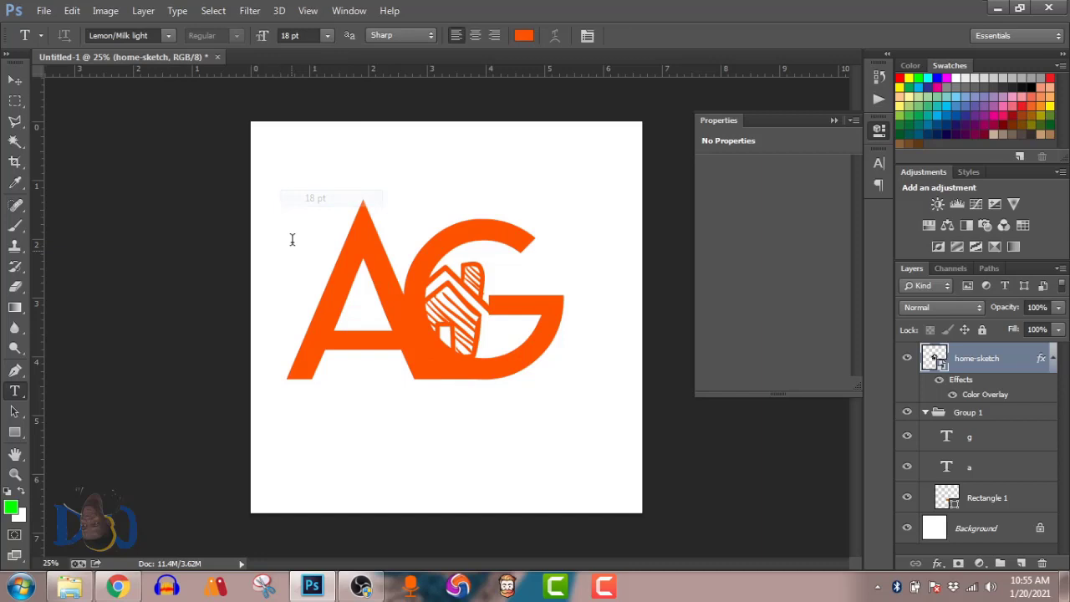
{"action": "left_click", "coordinate": [299, 472]}
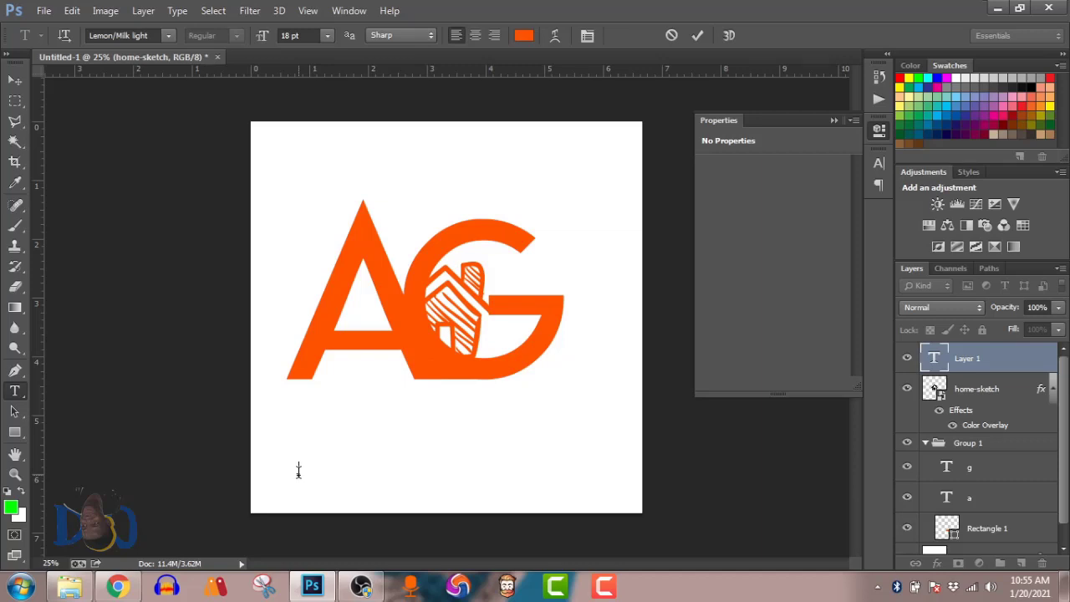
{"action": "type", "text": "ARROW"}
{"action": "type", "text": "GO"}
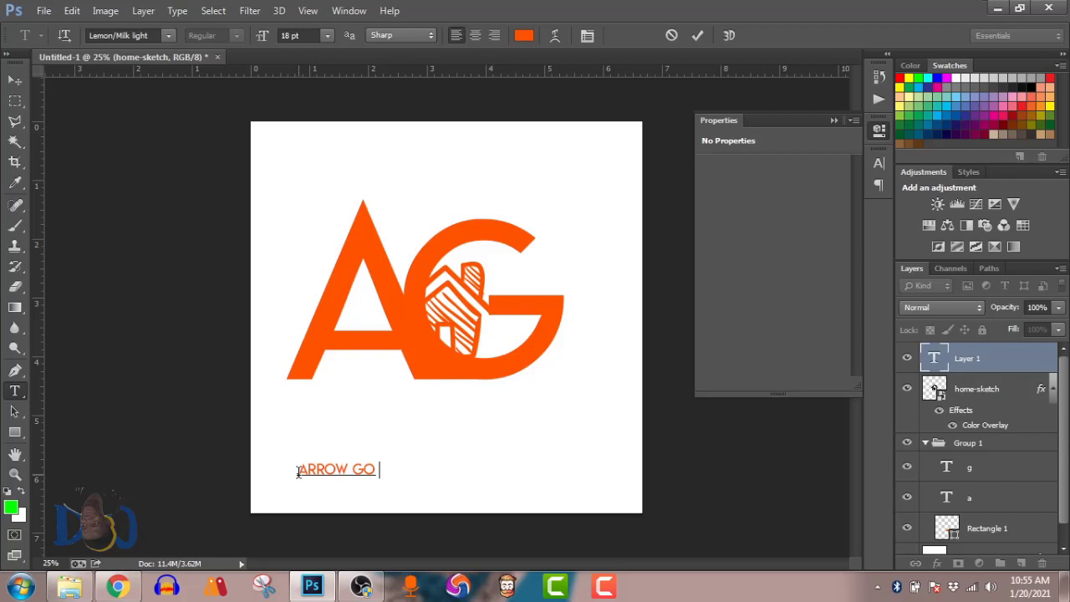
{"action": "type", "text": " REAL ESTATE"}
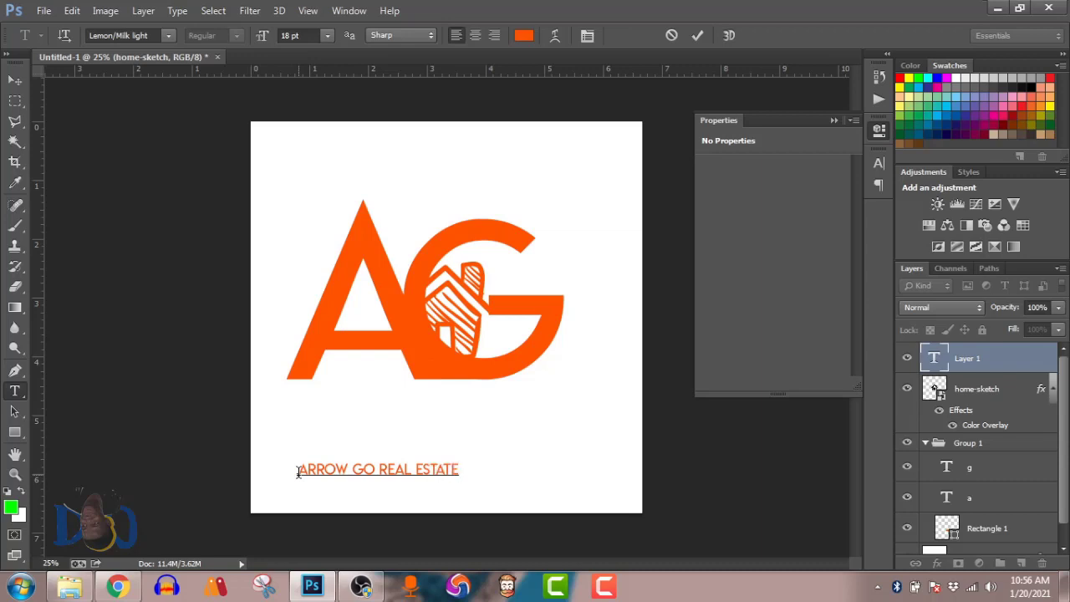
Move the ARROW GO REAL ESTATE line directly under the G and scale it down proportionally to fit within the G's width
{"action": "left_click", "coordinate": [20, 86]}
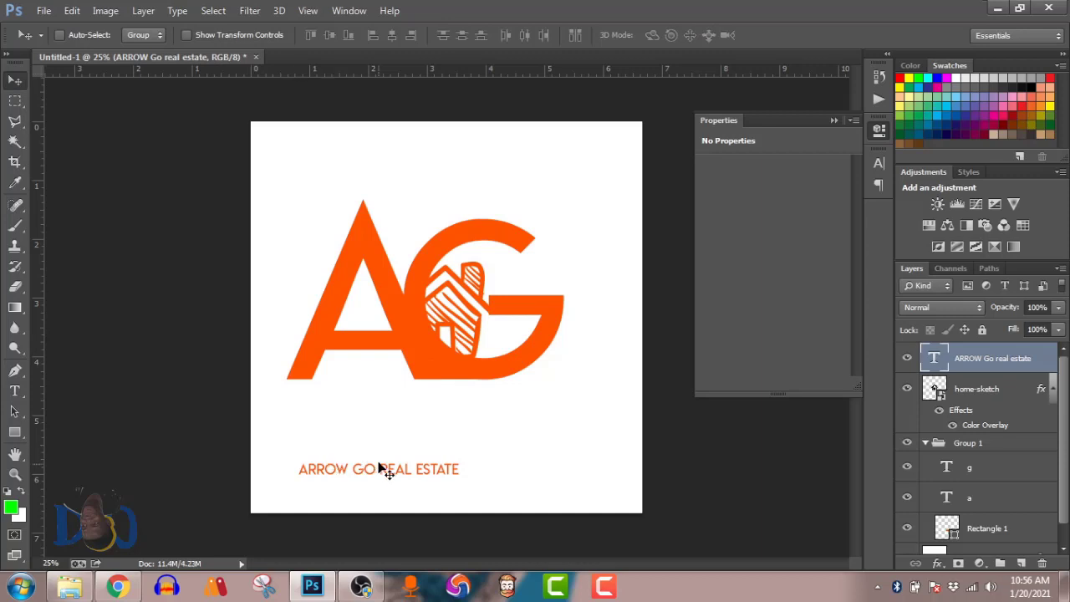
{"action": "left_click_drag", "start_coordinate": [382, 471], "coordinate": [496, 396]}
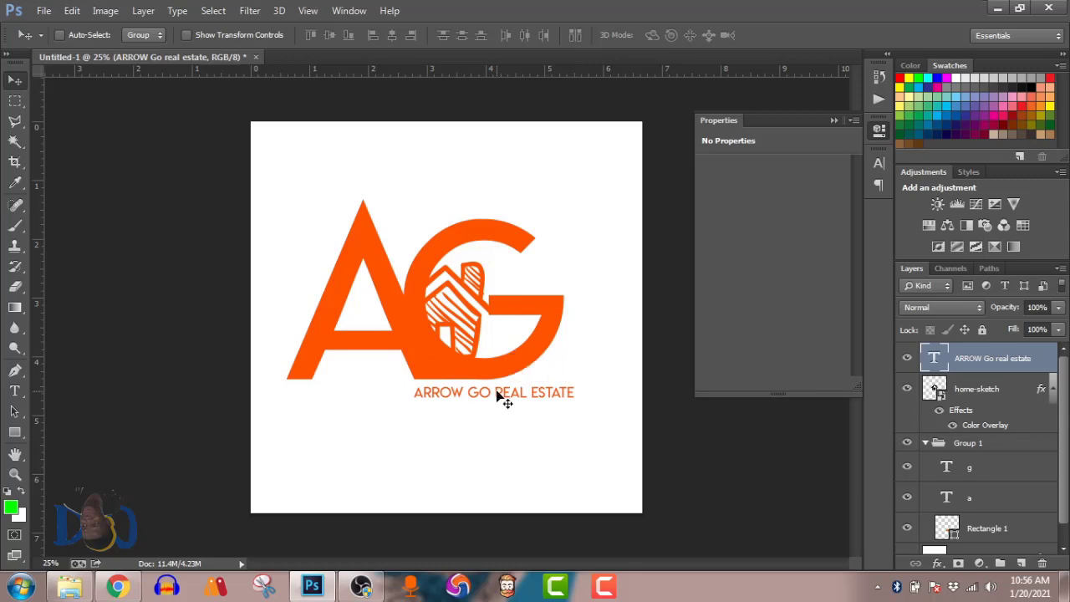
{"action": "key", "text": "ctrl+t"}
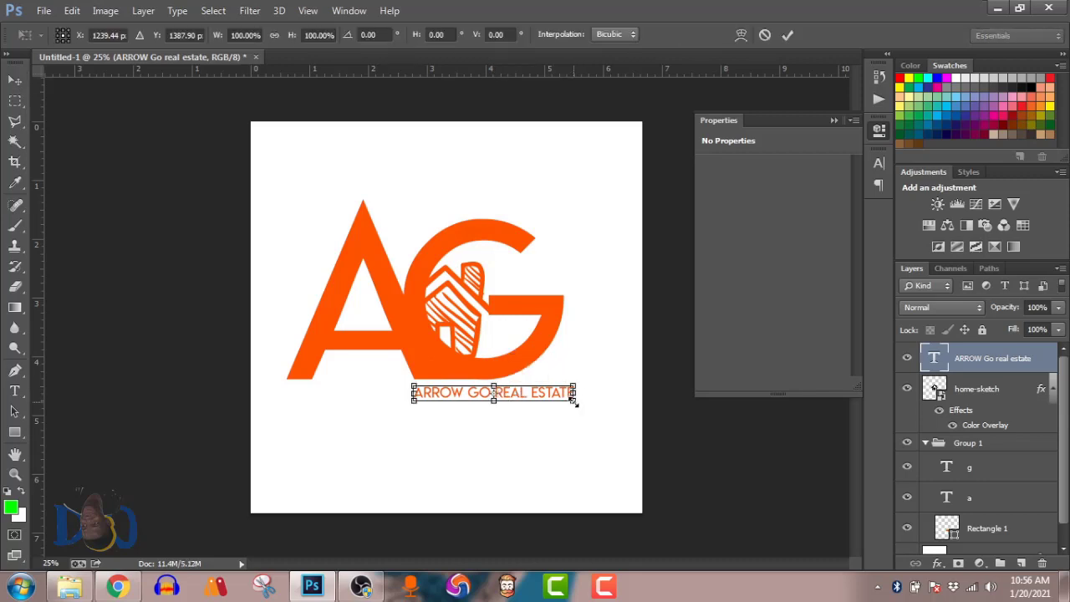
{"action": "mouse_move", "coordinate": [573, 401]}
{"action": "left_mouse_down"}
{"action": "mouse_move", "coordinate": [572, 387]}
{"action": "mouse_move", "coordinate": [563, 395]}
{"action": "left_mouse_up"}
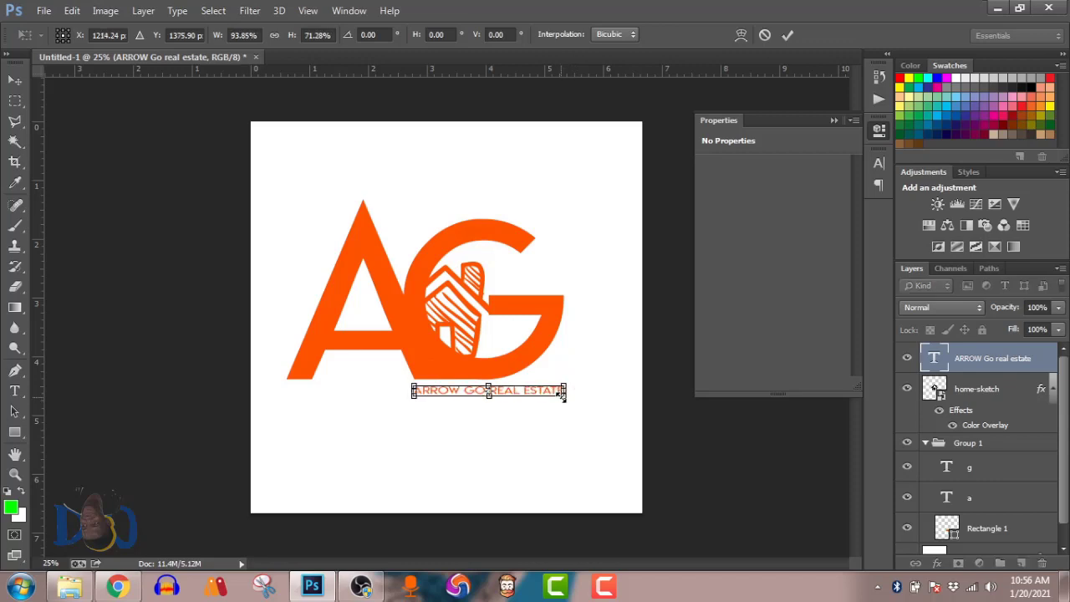
{"action": "key", "text": "ctrl+z"}
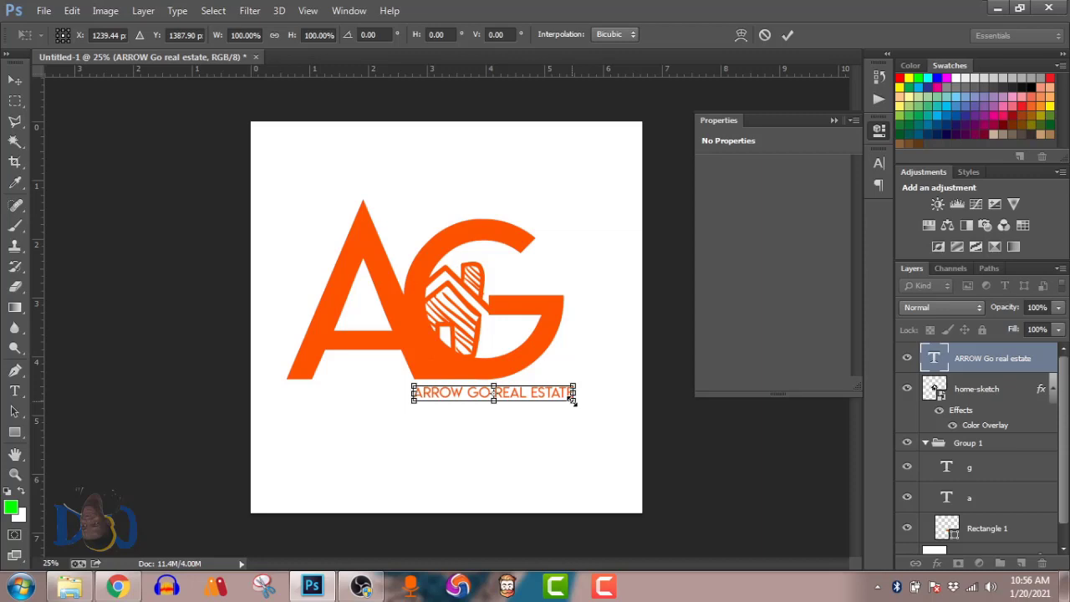
{"action": "left_click_drag", "start_coordinate": [573, 401], "coordinate": [525, 392]}
{"action": "key", "text": "Return"}
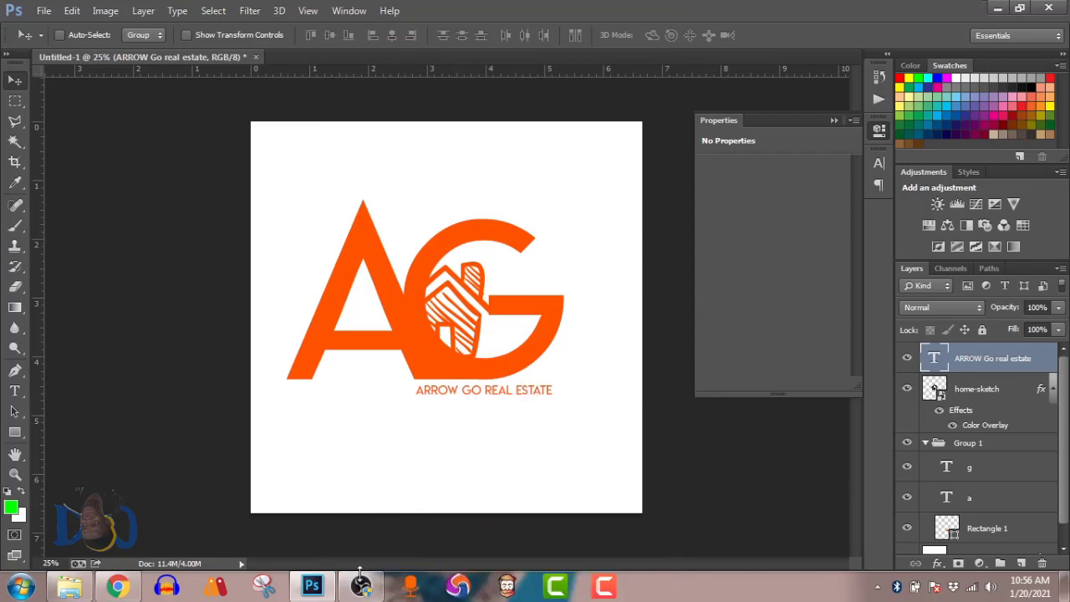
{"action": "left_click", "coordinate": [359, 585]}
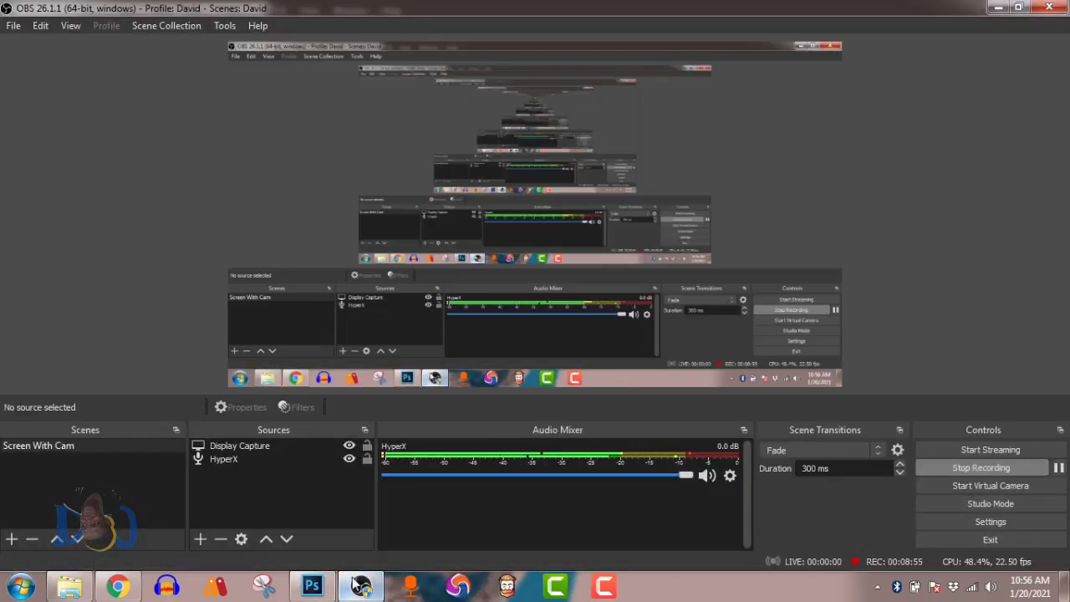
{"action": "left_click", "coordinate": [359, 585]}
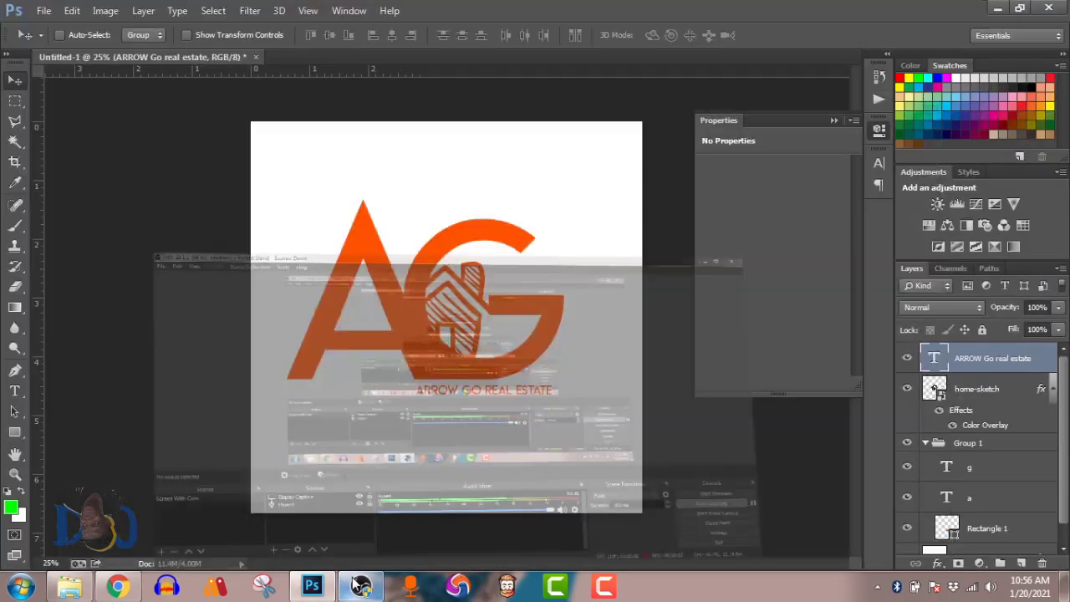